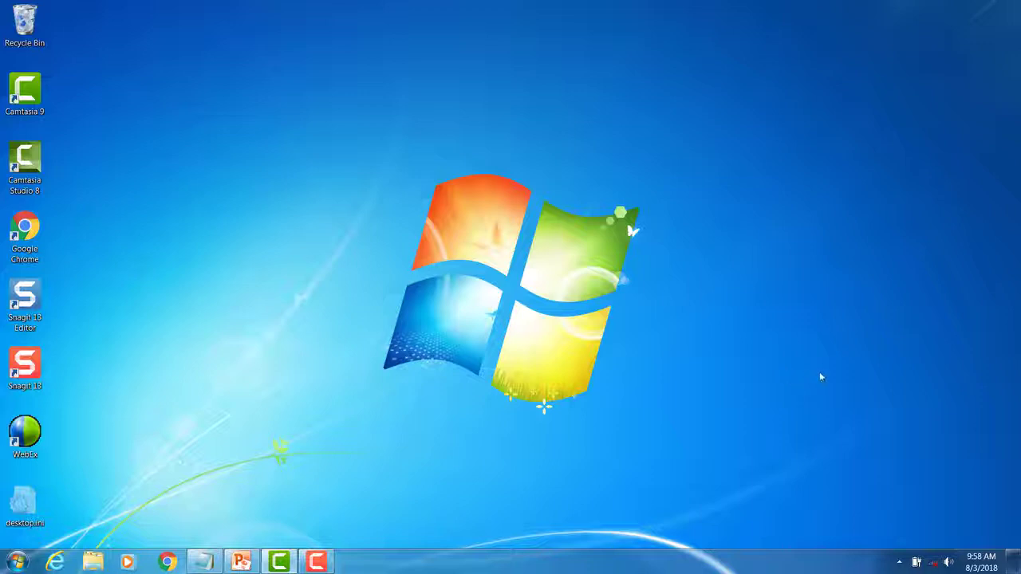
Open the Local Area Connection properties from the Network and Sharing Center's adapter list
{"action": "left_click", "coordinate": [933, 563]}
{"action": "left_click", "coordinate": [913, 531]}
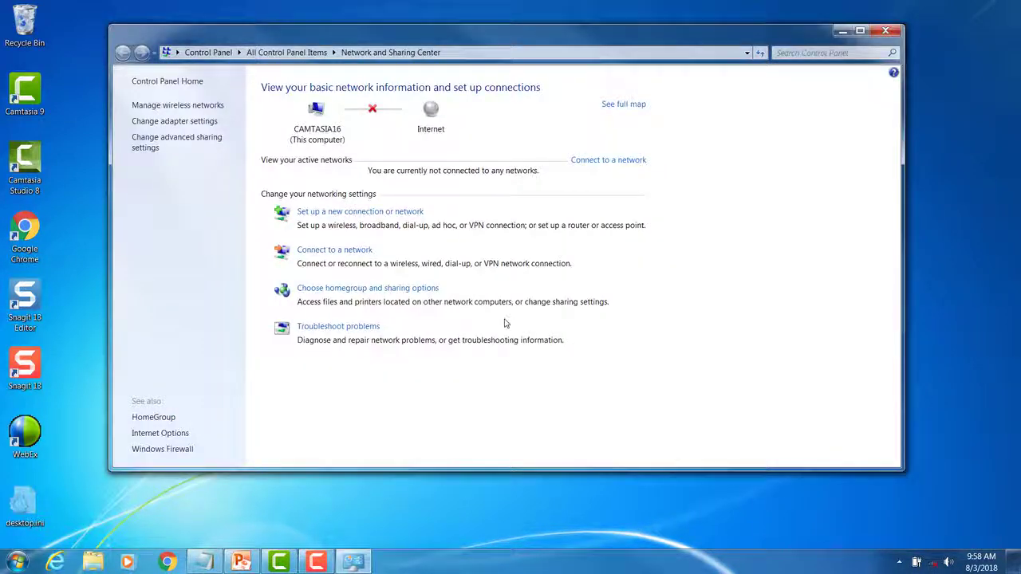
{"action": "left_click", "coordinate": [169, 125]}
{"action": "left_click_drag", "start_coordinate": [275, 40], "coordinate": [347, 39]}
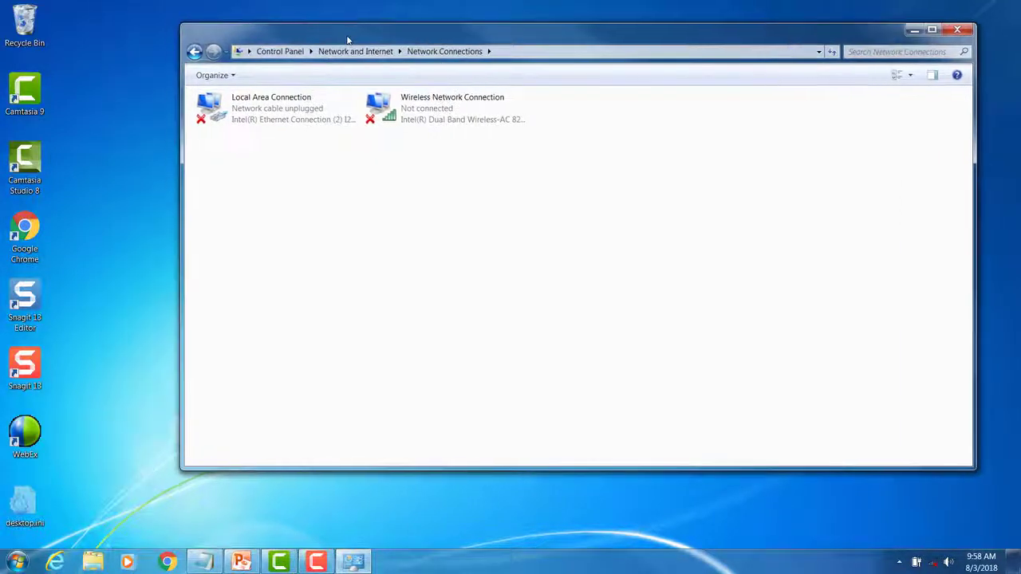
{"action": "left_click", "coordinate": [255, 111]}
{"action": "double_click", "coordinate": [255, 110]}
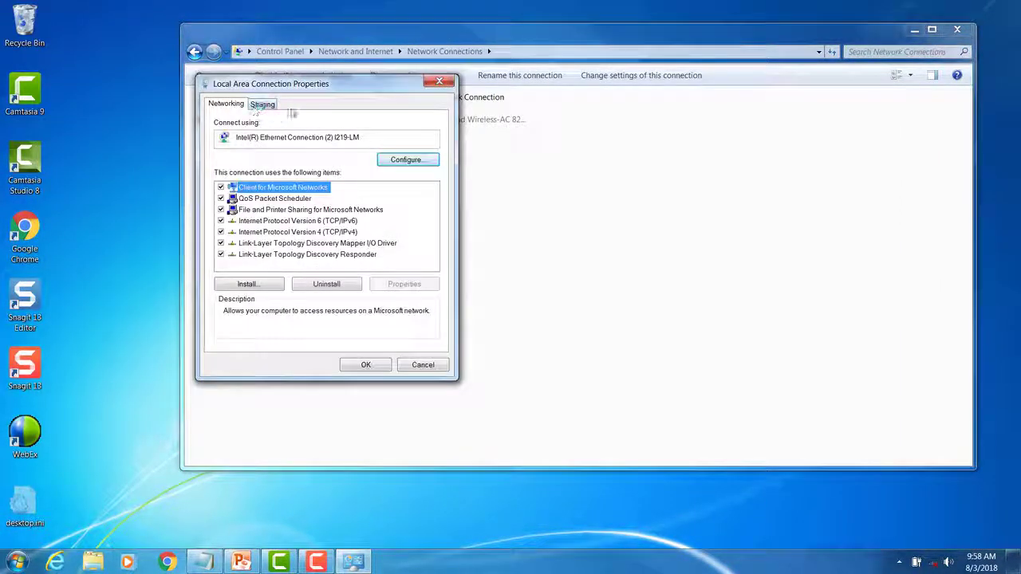
Verify IPv4 is fixed at 192.168.33.30, mask 255.255.255.0, then close all network windows
{"action": "left_click_drag", "start_coordinate": [301, 79], "coordinate": [410, 71]}
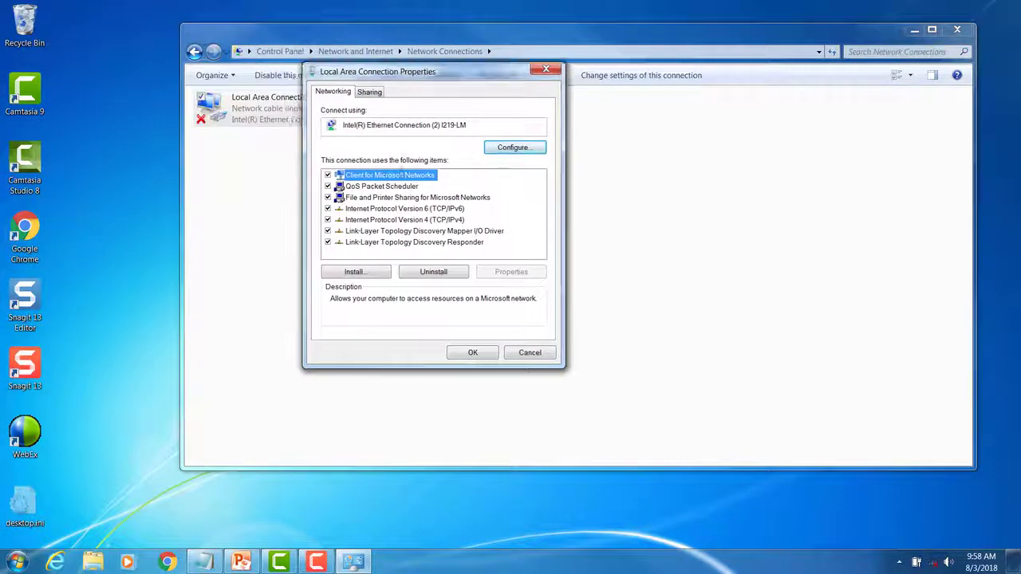
{"action": "left_click", "coordinate": [389, 221]}
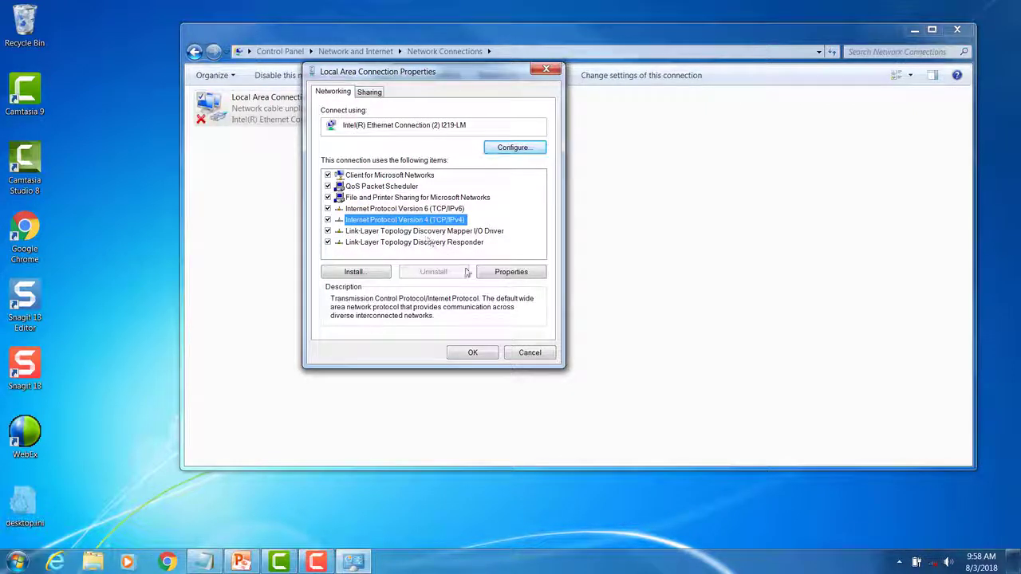
{"action": "left_click", "coordinate": [517, 274]}
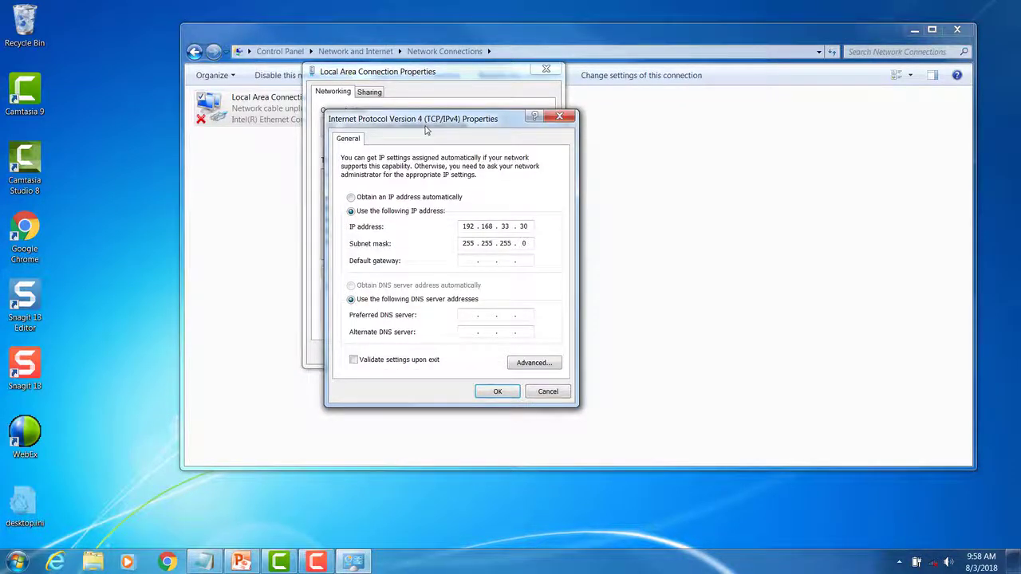
{"action": "left_click_drag", "start_coordinate": [427, 129], "coordinate": [467, 126]}
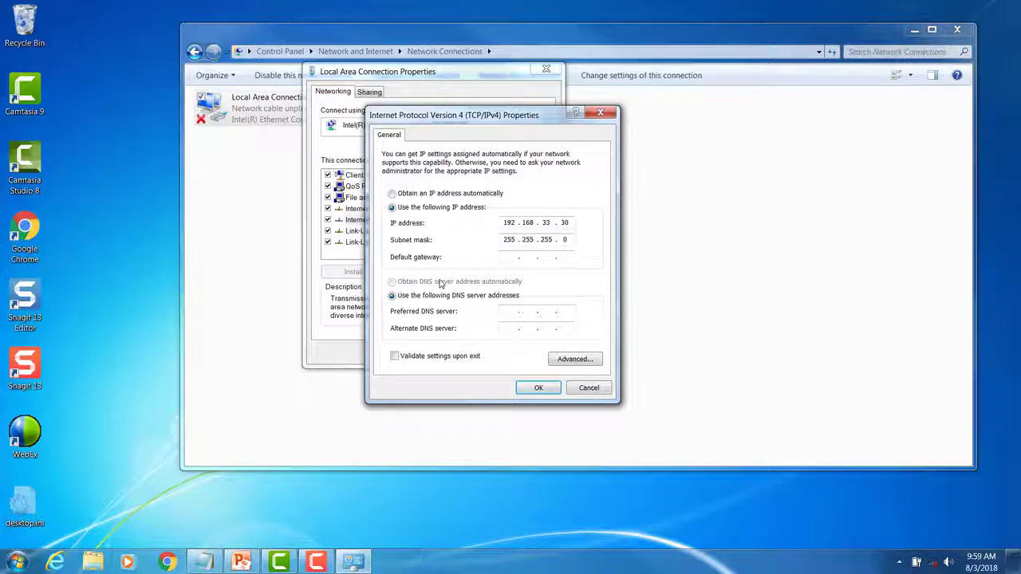
{"action": "left_click", "coordinate": [538, 387]}
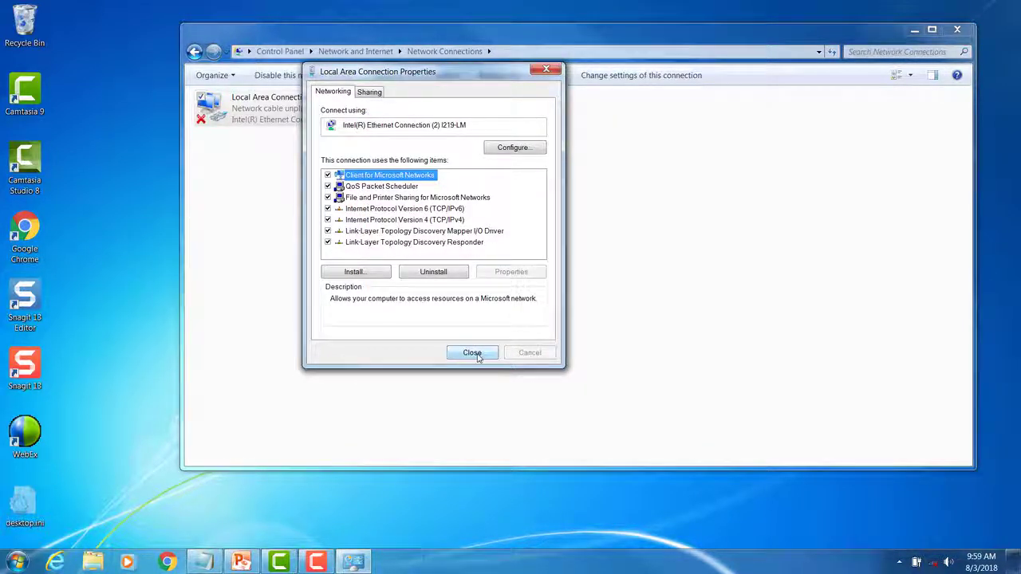
{"action": "left_click", "coordinate": [476, 355]}
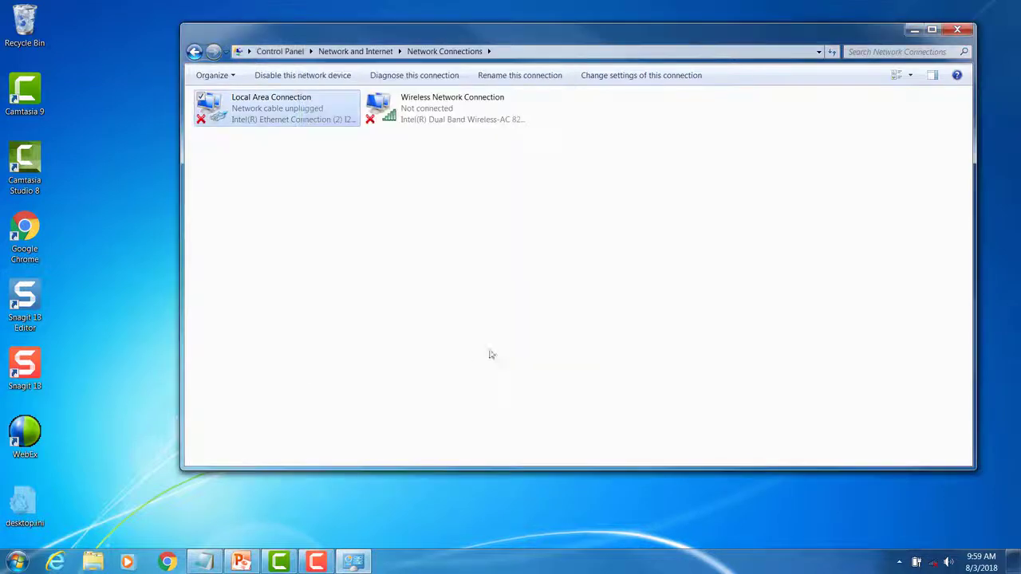
{"action": "left_click", "coordinate": [959, 29]}
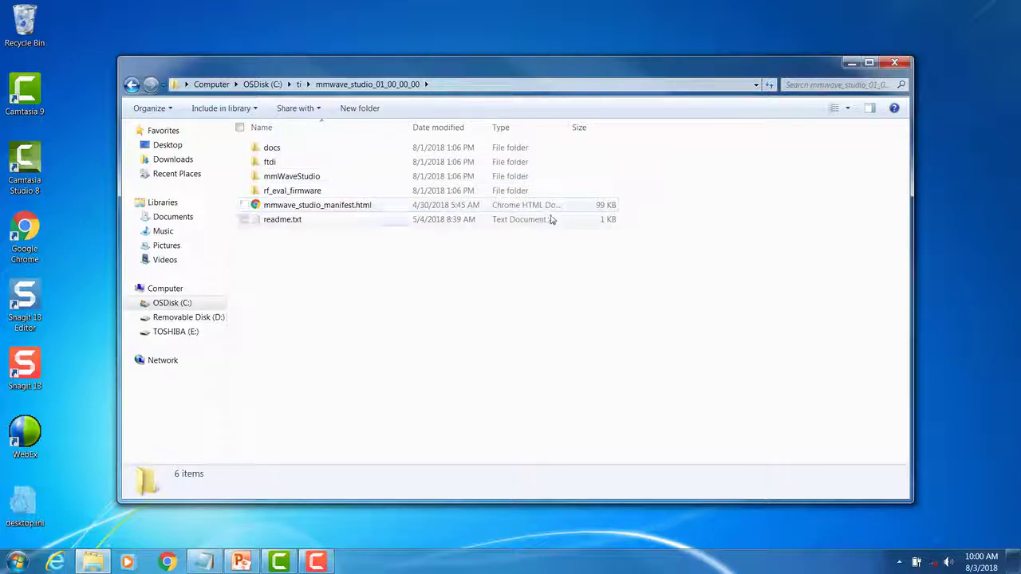
Launch mmWaveStudio.exe from the mmWaveStudio\RunTime folder under mmwave_studio_01_00_00_00
{"action": "left_click_drag", "start_coordinate": [391, 67], "coordinate": [503, 59]}
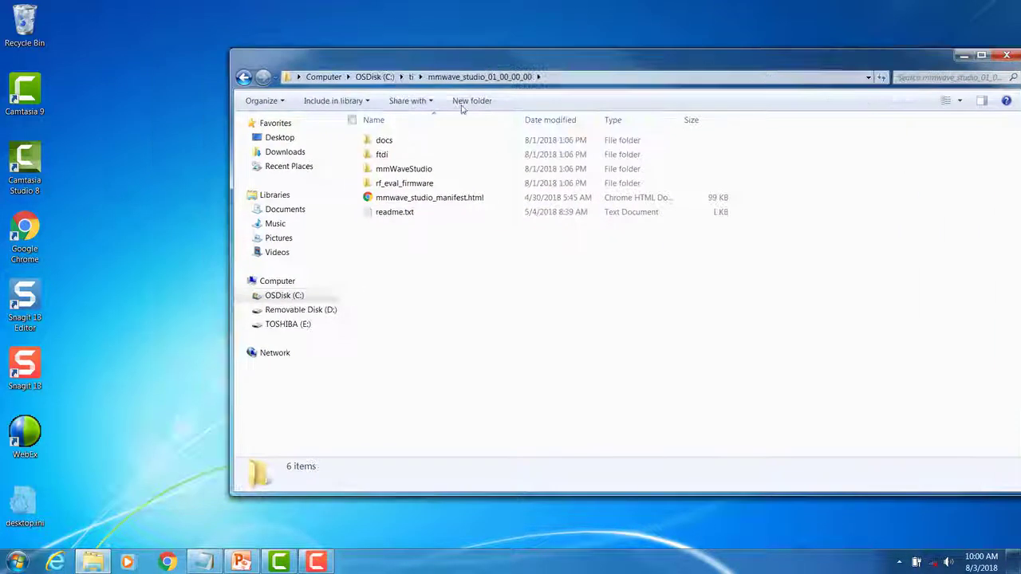
{"action": "mouse_move", "coordinate": [409, 172]}
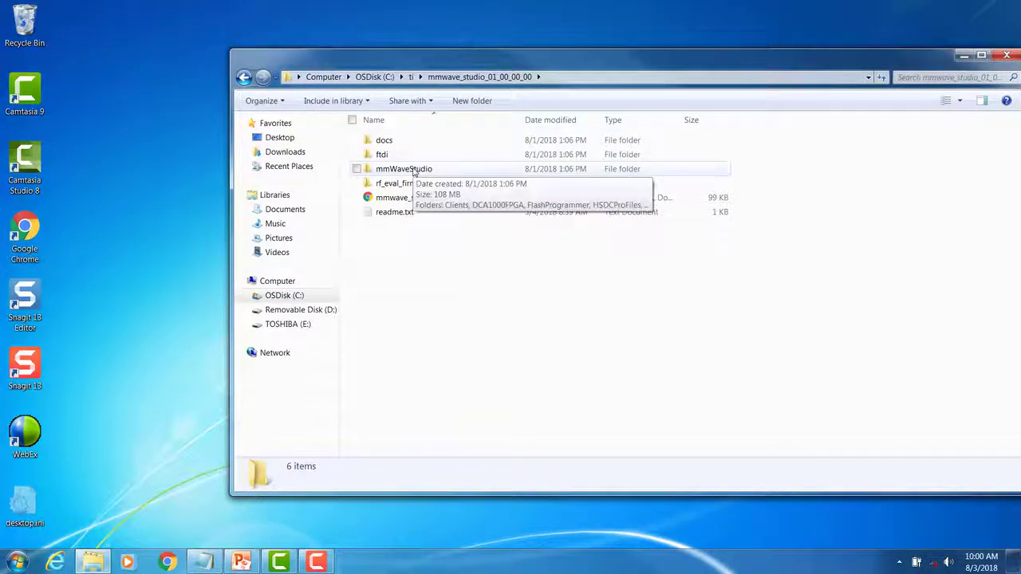
{"action": "double_click", "coordinate": [409, 171]}
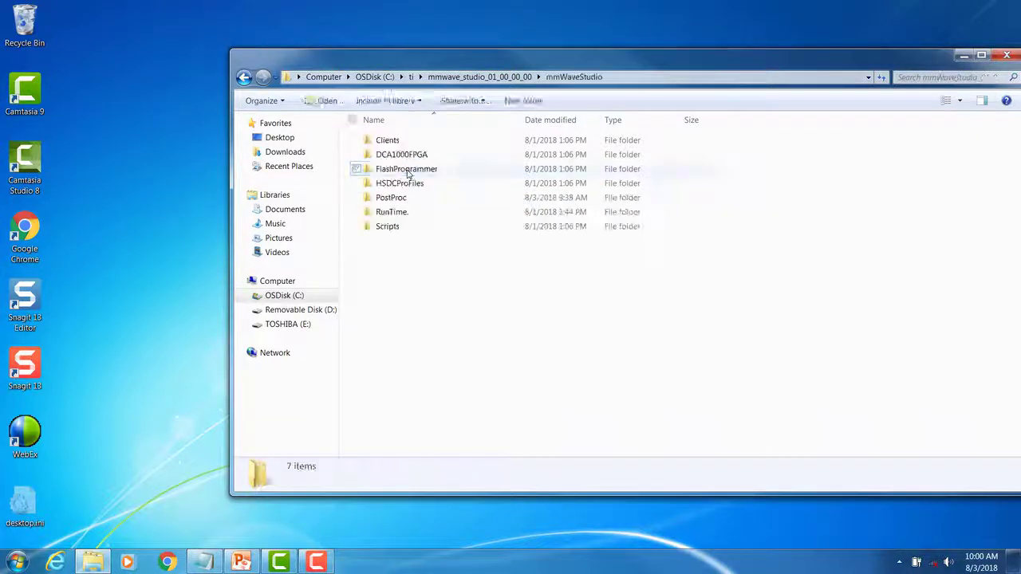
{"action": "double_click", "coordinate": [394, 212]}
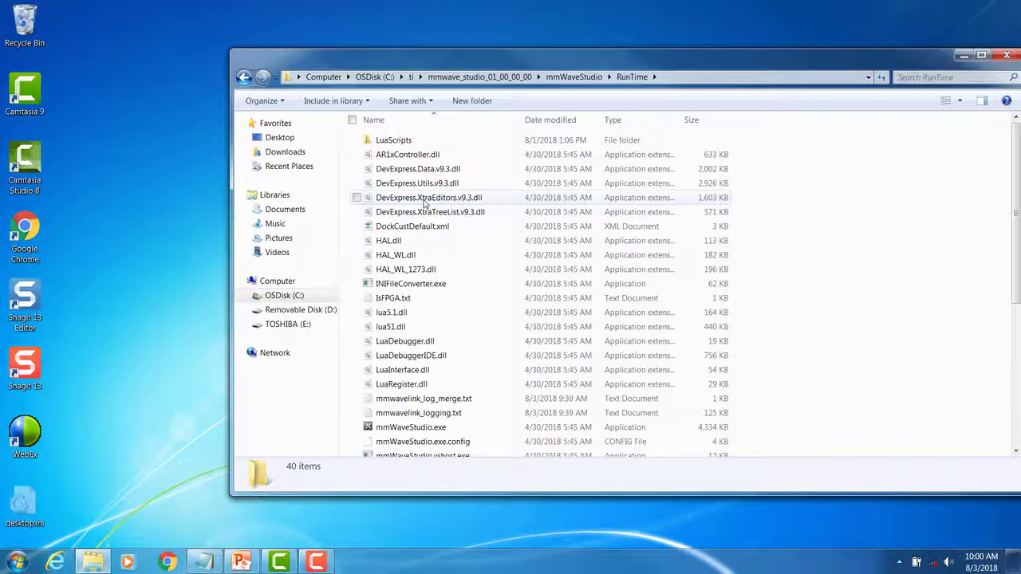
{"action": "scroll", "coordinate": [430, 240], "scroll_direction": "down", "scroll_amount": 2}
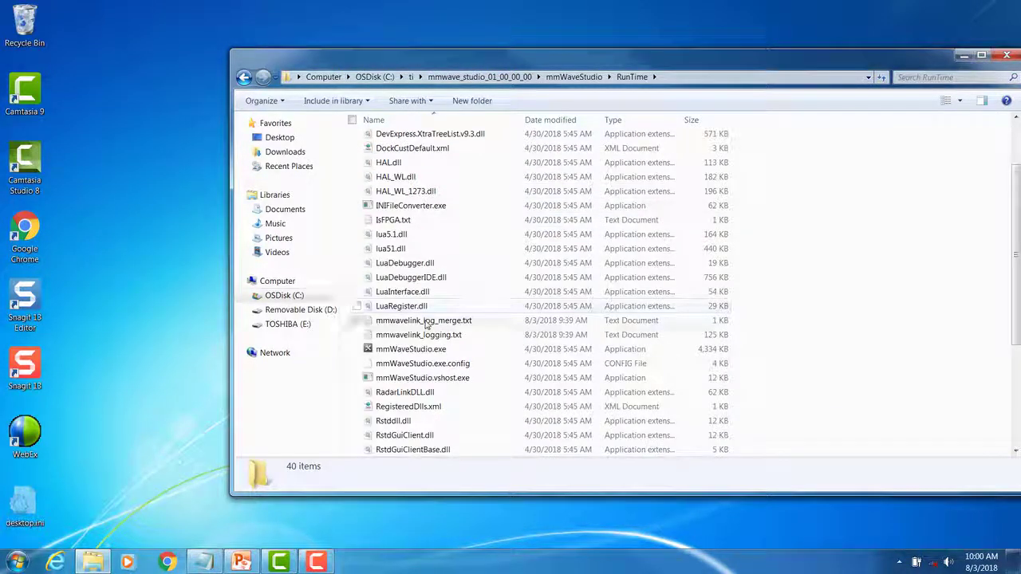
{"action": "left_click", "coordinate": [410, 355]}
{"action": "double_click", "coordinate": [410, 351]}
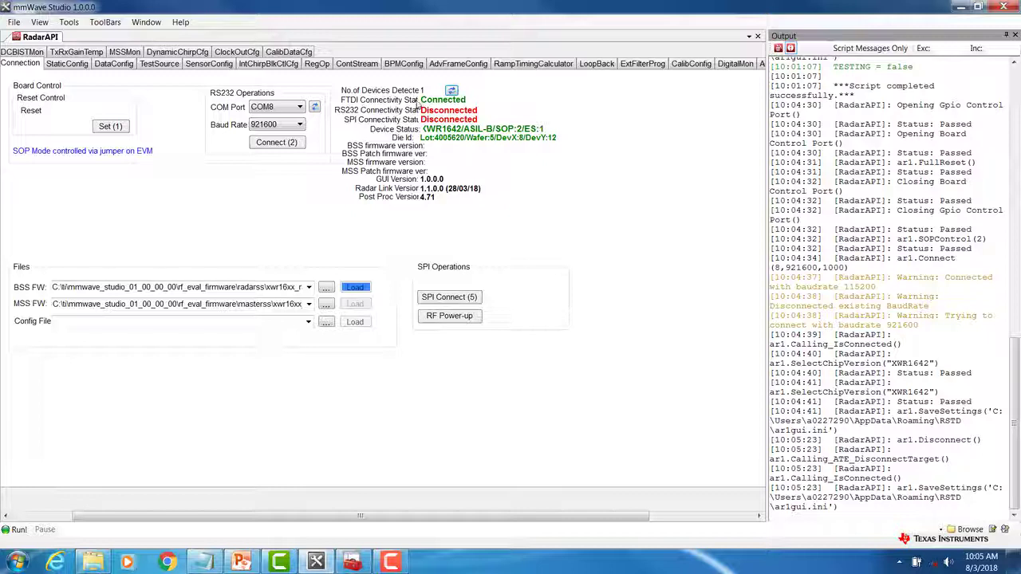
Keep COM8 at 921600 baud, check the ports in Device Manager, reset the board and connect over RS232
{"action": "left_click", "coordinate": [279, 109]}
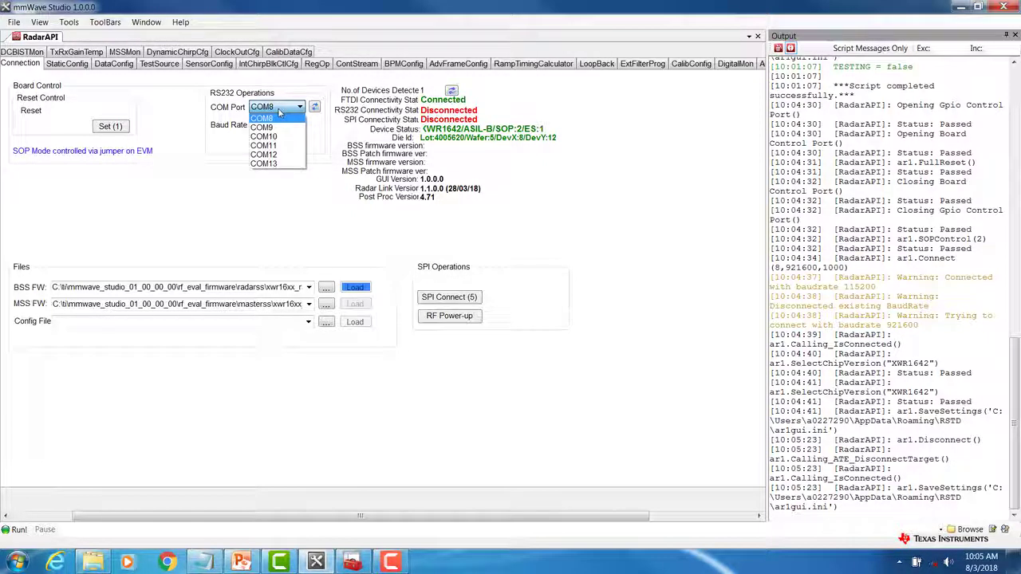
{"action": "left_click", "coordinate": [331, 310]}
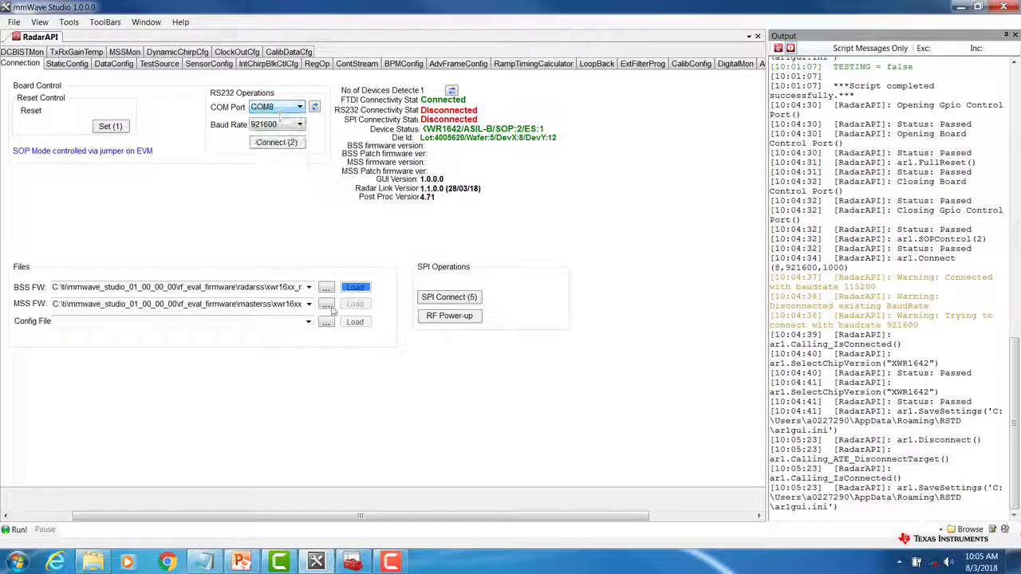
{"action": "left_click", "coordinate": [351, 562]}
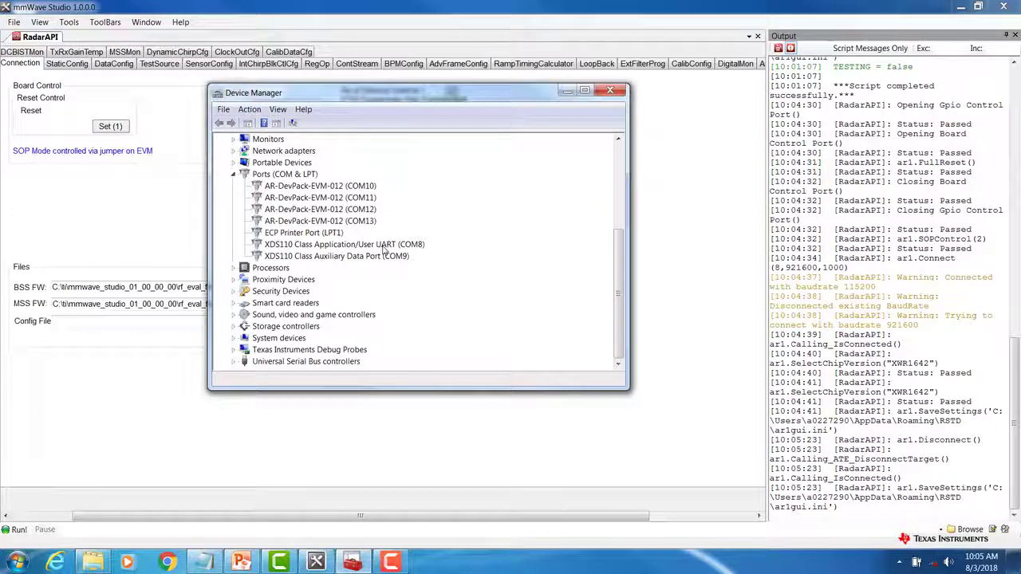
{"action": "left_click", "coordinate": [132, 234]}
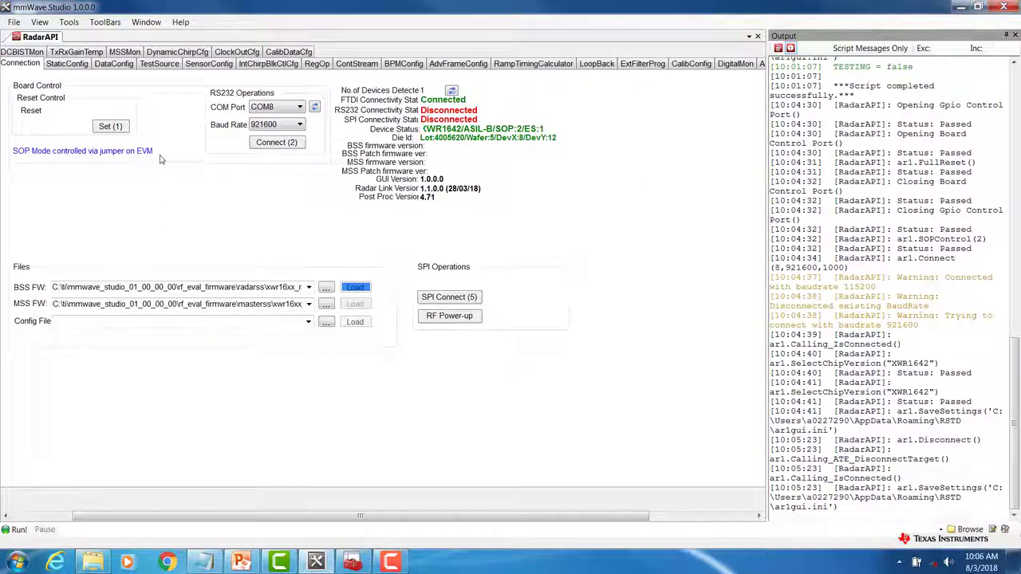
{"action": "left_click", "coordinate": [110, 127]}
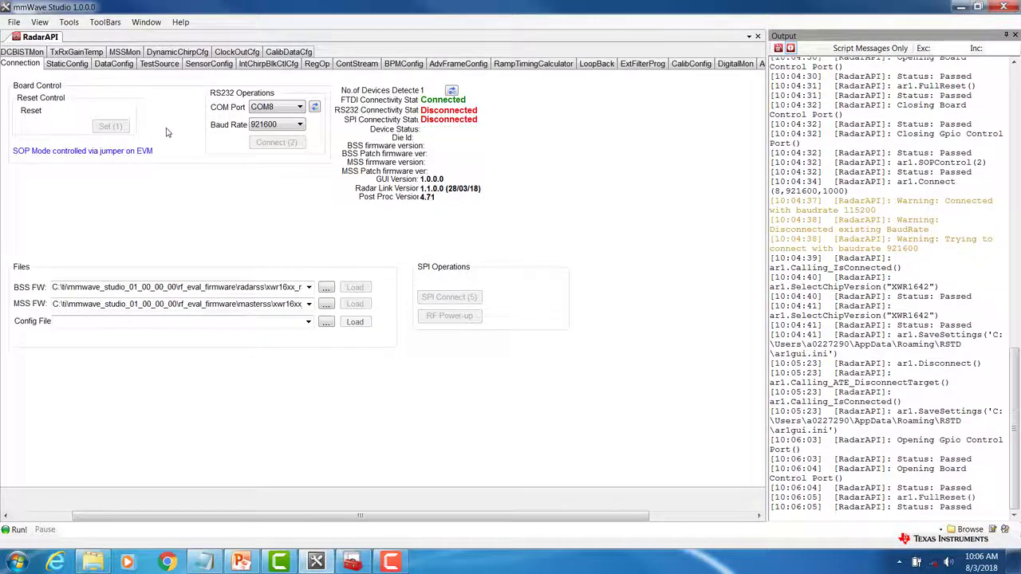
{"action": "left_click", "coordinate": [275, 145]}
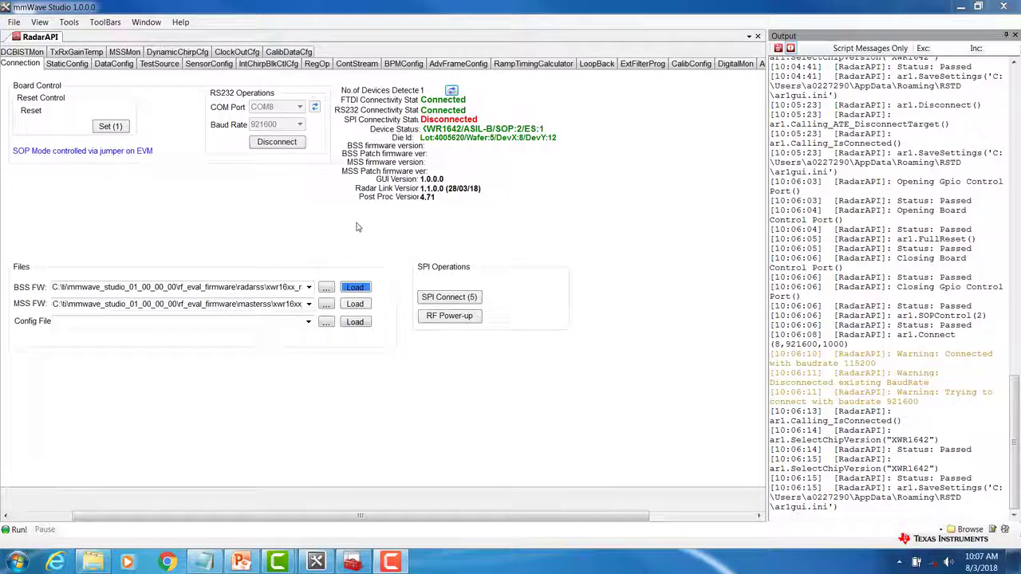
Choose rf_eval_firmware\radarss\xwr16xx_radarss_rprc_ES1.0.bin as the BSS firmware file
{"action": "left_click", "coordinate": [326, 288]}
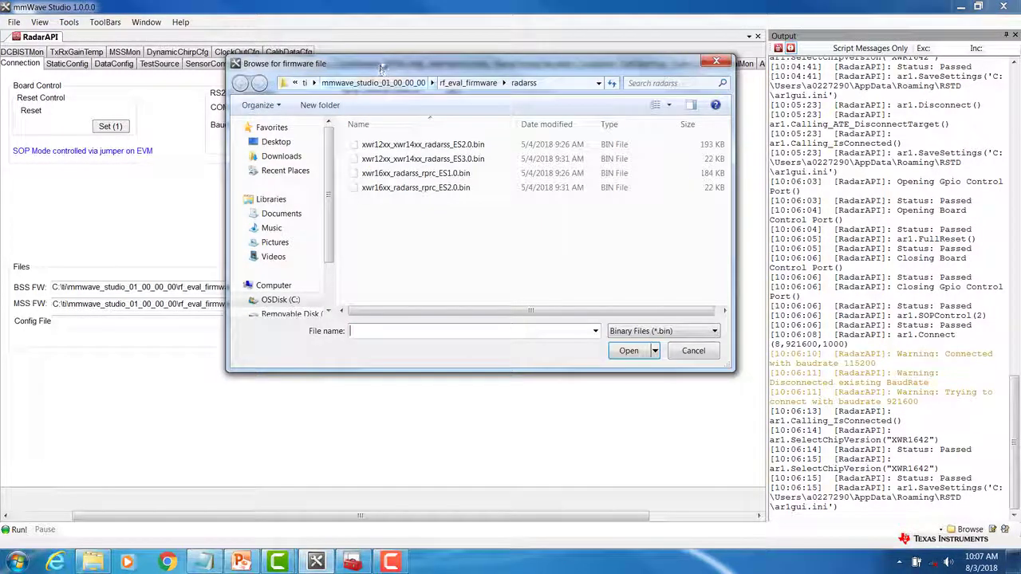
{"action": "left_click", "coordinate": [404, 96]}
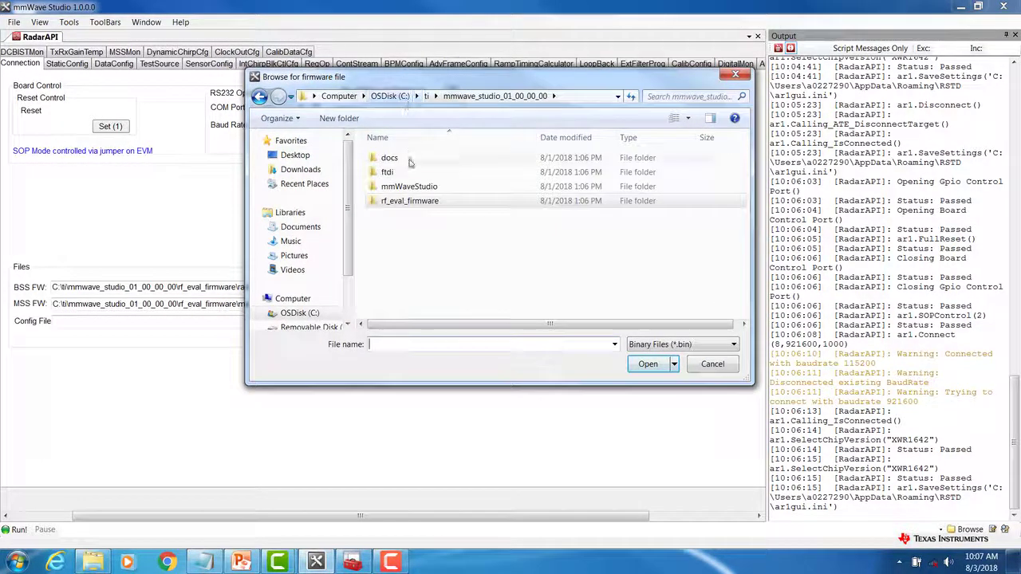
{"action": "left_click", "coordinate": [406, 201]}
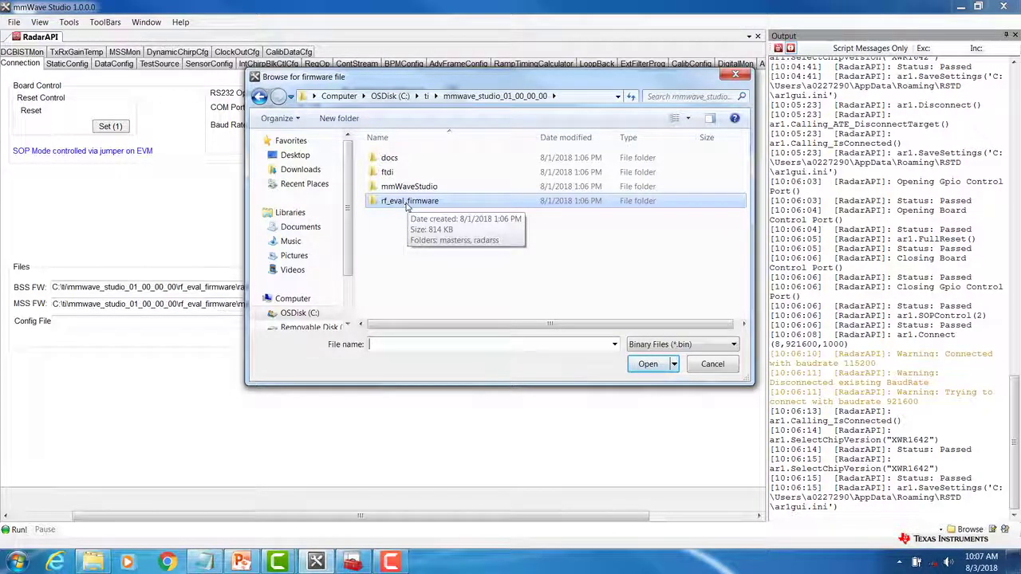
{"action": "double_click", "coordinate": [407, 201]}
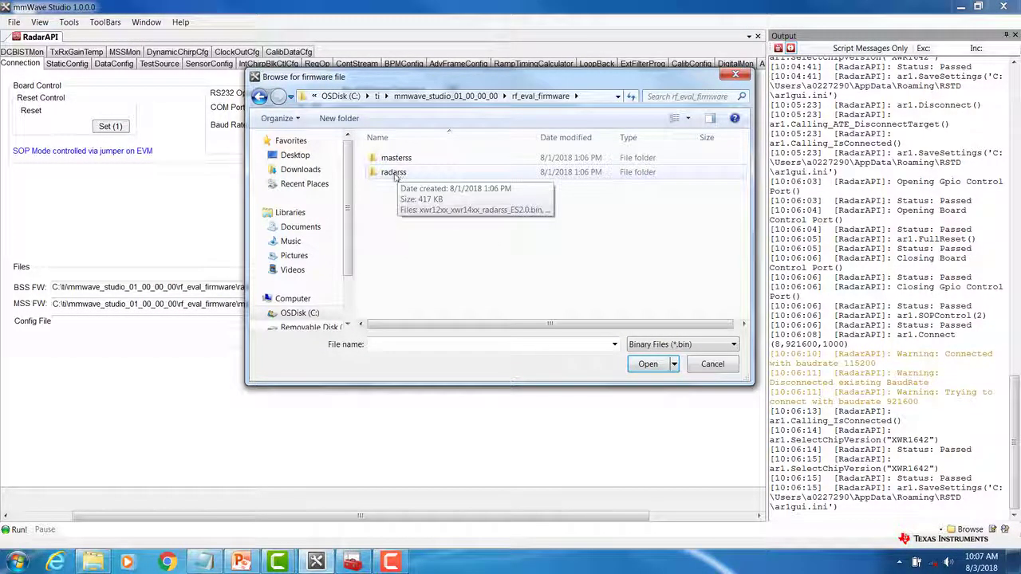
{"action": "double_click", "coordinate": [394, 173]}
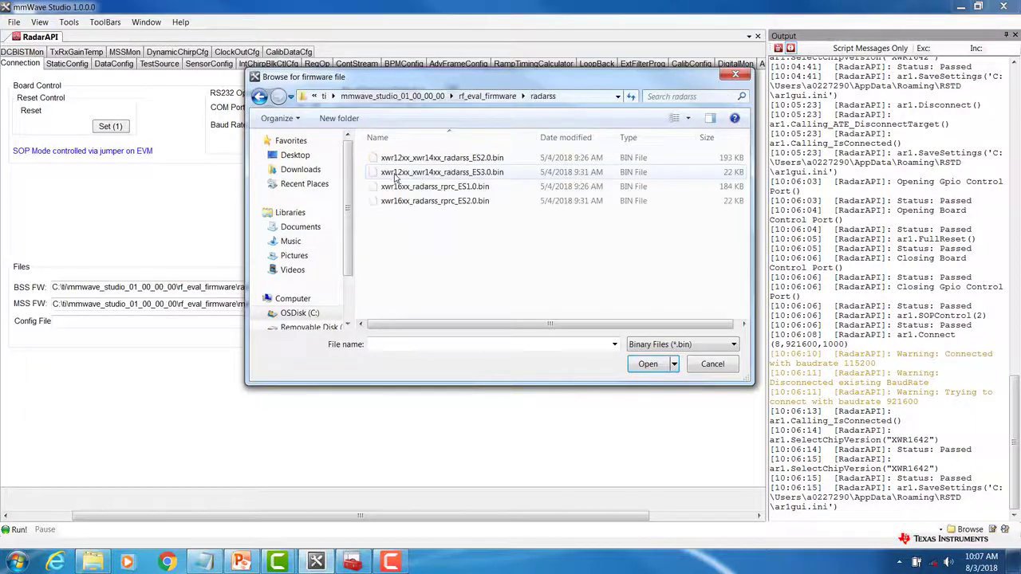
{"action": "left_click", "coordinate": [448, 188]}
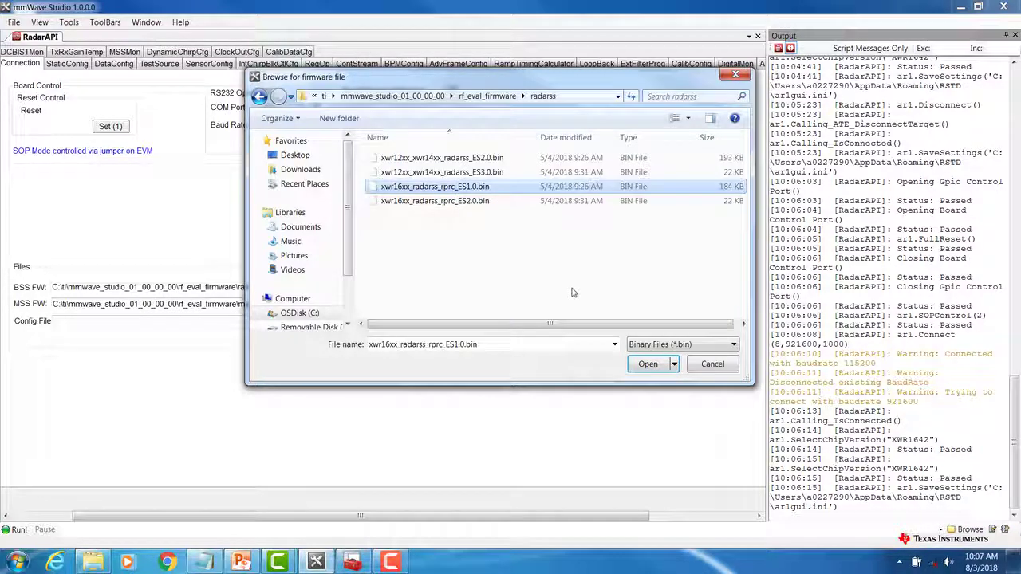
{"action": "left_click", "coordinate": [647, 366]}
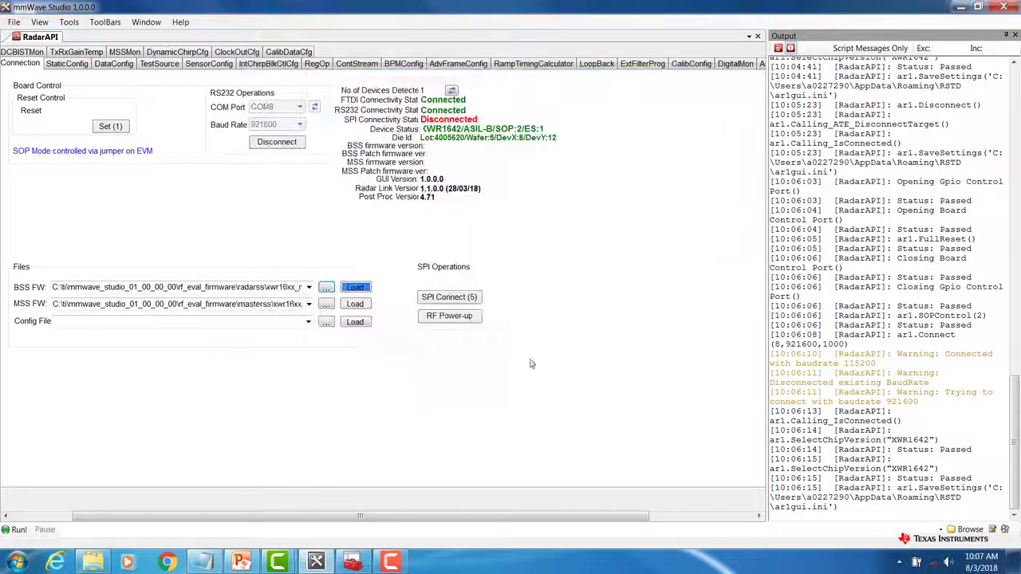
Choose masterss\xwr16xx_masterss_rprc_ES1.0.bin as MSS firmware, then load both BSS and MSS firmware
{"action": "left_click", "coordinate": [325, 305]}
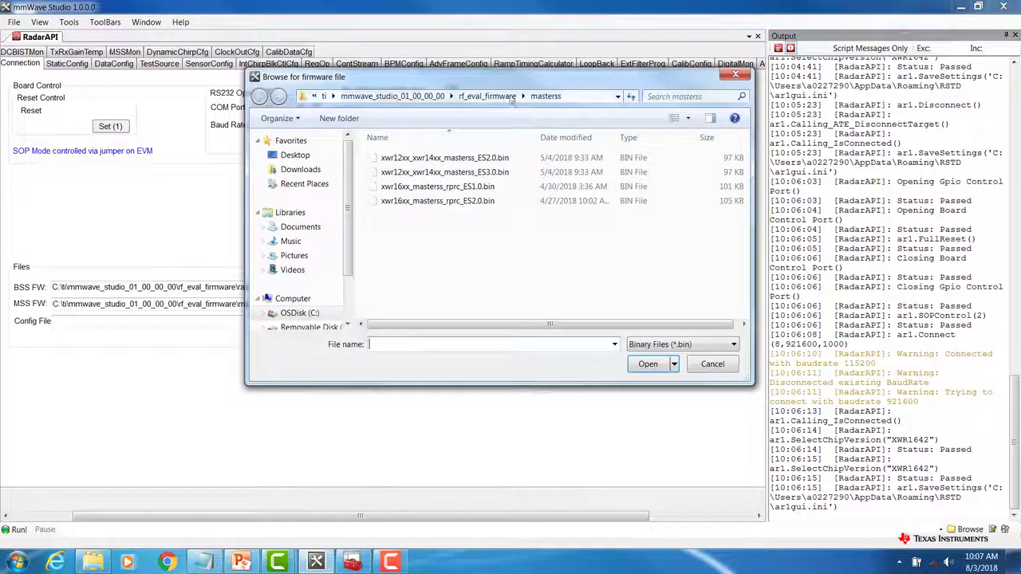
{"action": "left_click", "coordinate": [511, 96]}
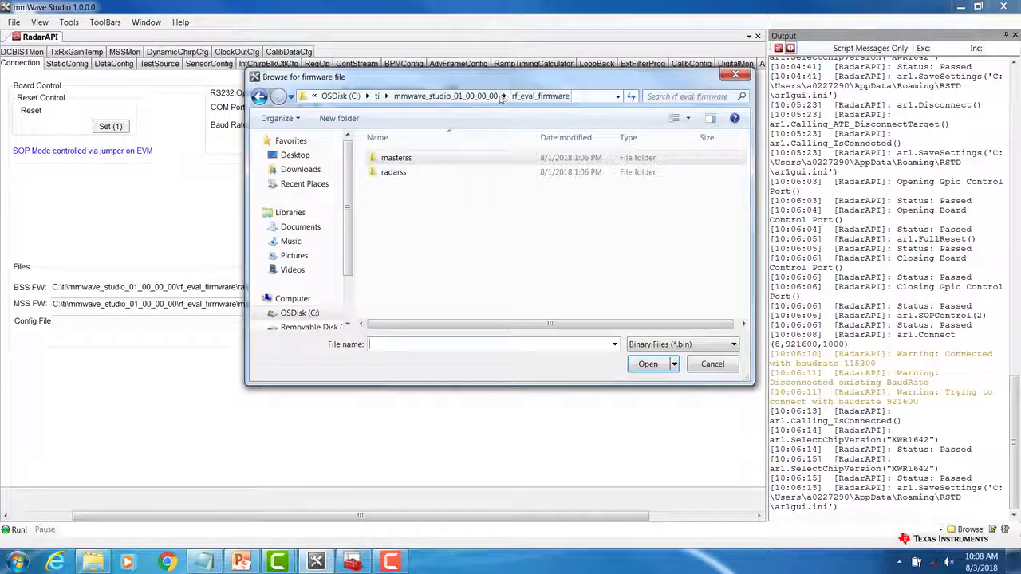
{"action": "double_click", "coordinate": [404, 160]}
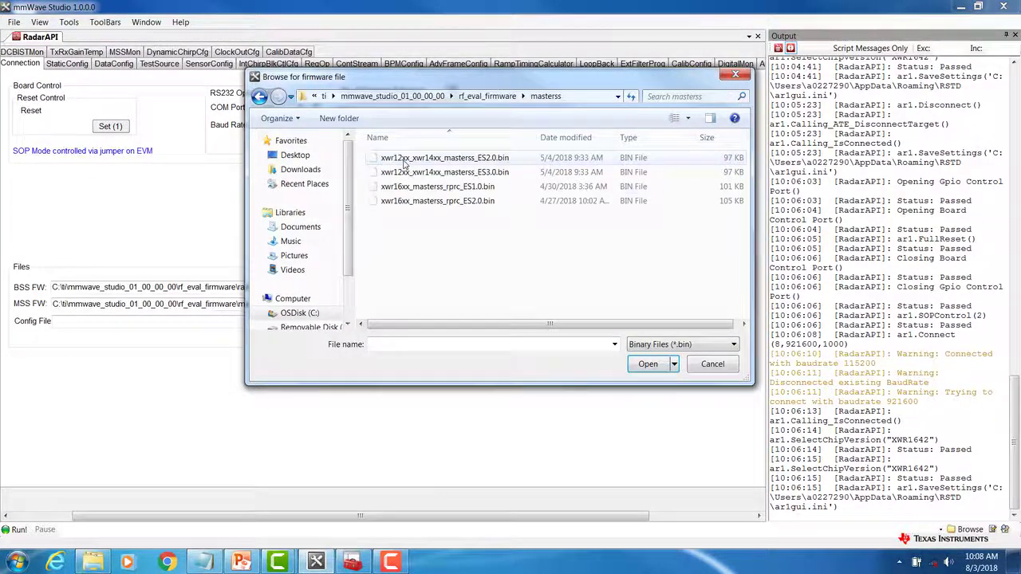
{"action": "left_click", "coordinate": [437, 187]}
{"action": "left_click", "coordinate": [648, 364]}
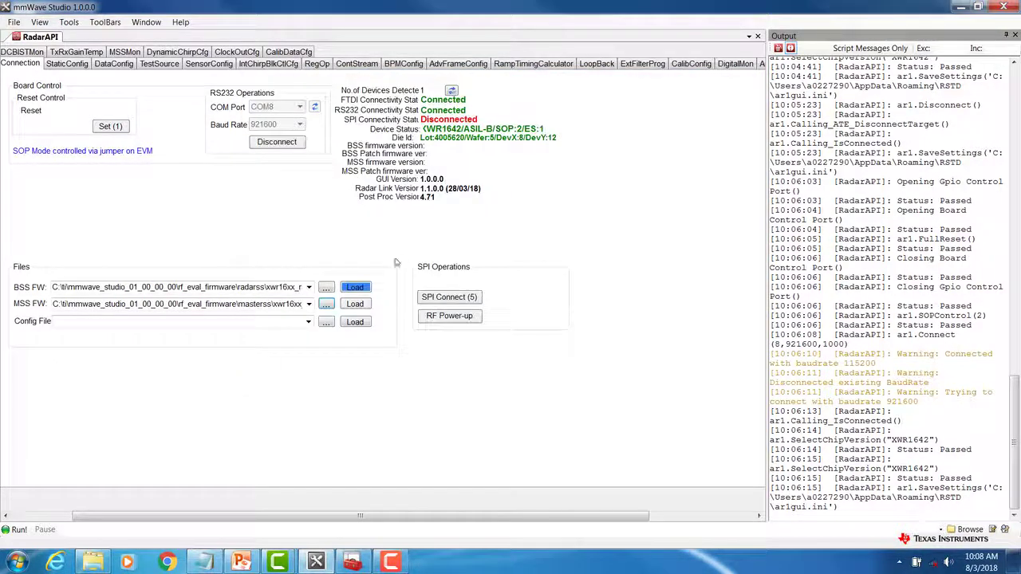
{"action": "left_click", "coordinate": [356, 288]}
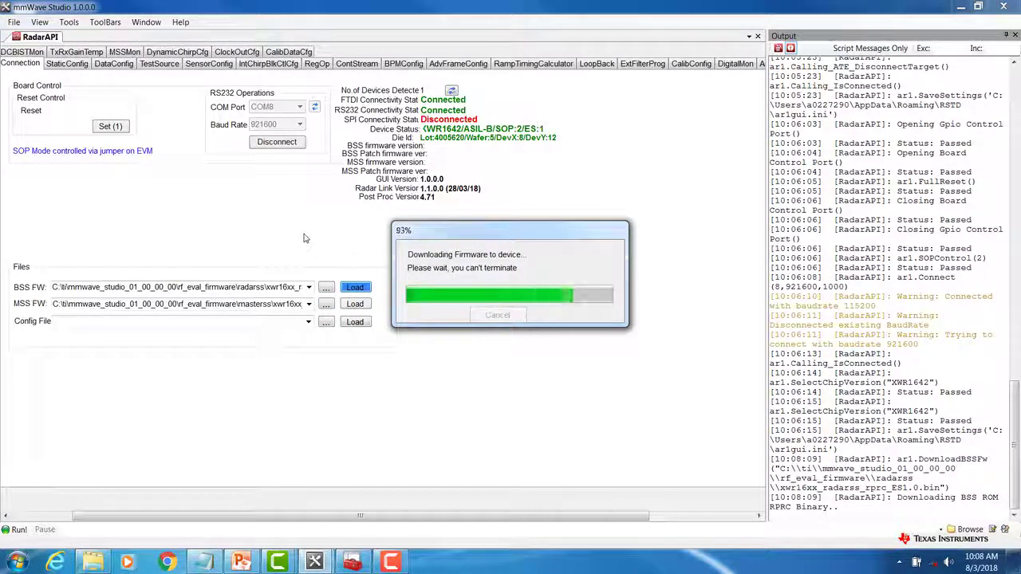
{"action": "left_click", "coordinate": [355, 304]}
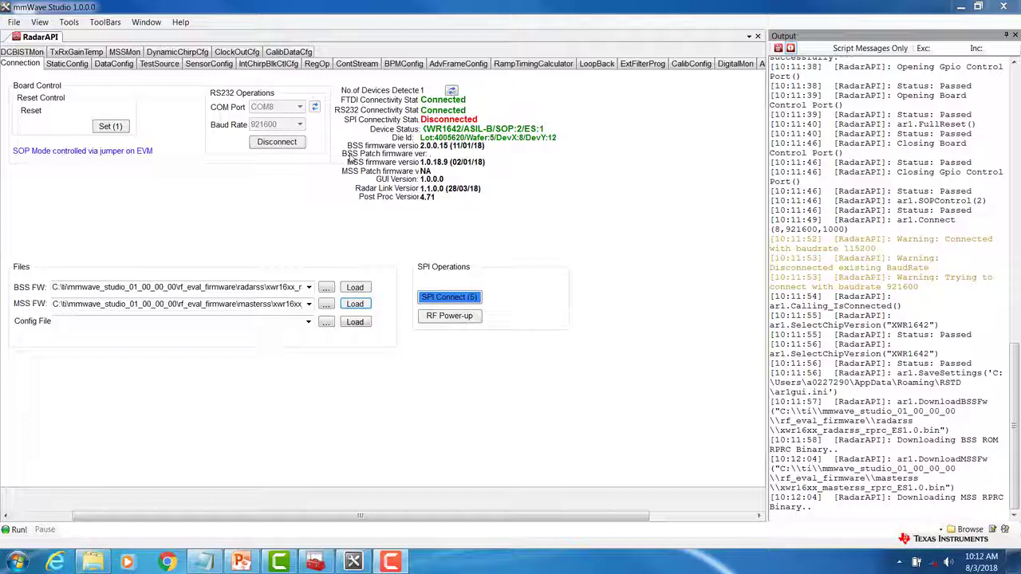
Connect to the XWR1642 over SPI and power up its RF so RfEnable passes
{"action": "left_click", "coordinate": [454, 298]}
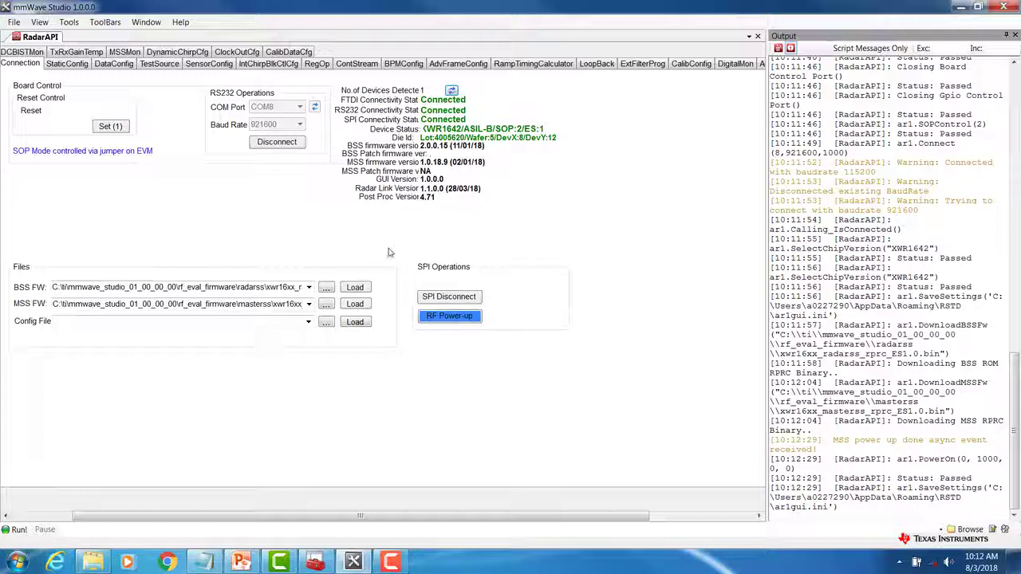
{"action": "left_click", "coordinate": [447, 317]}
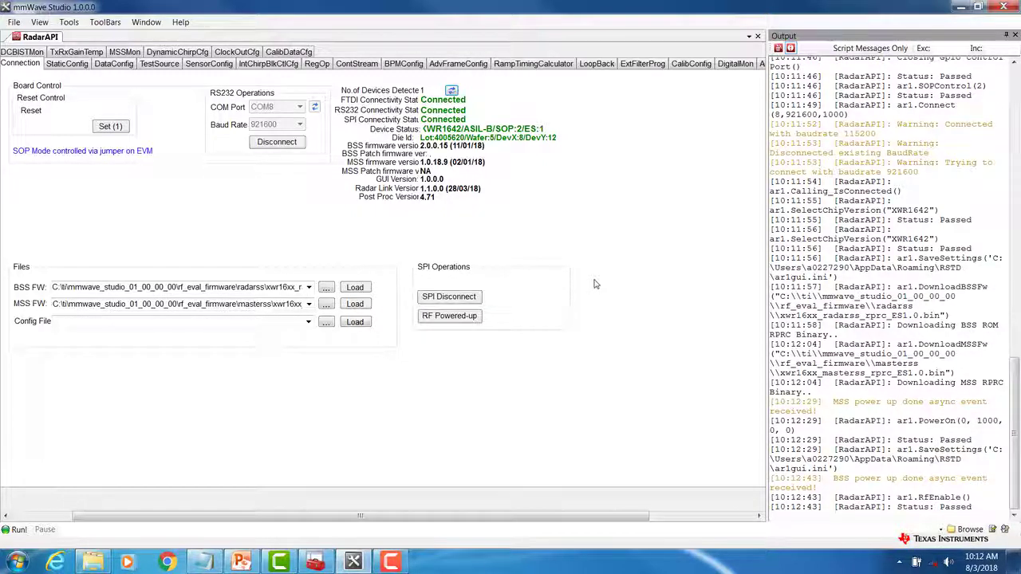
{"action": "left_click", "coordinate": [53, 67]}
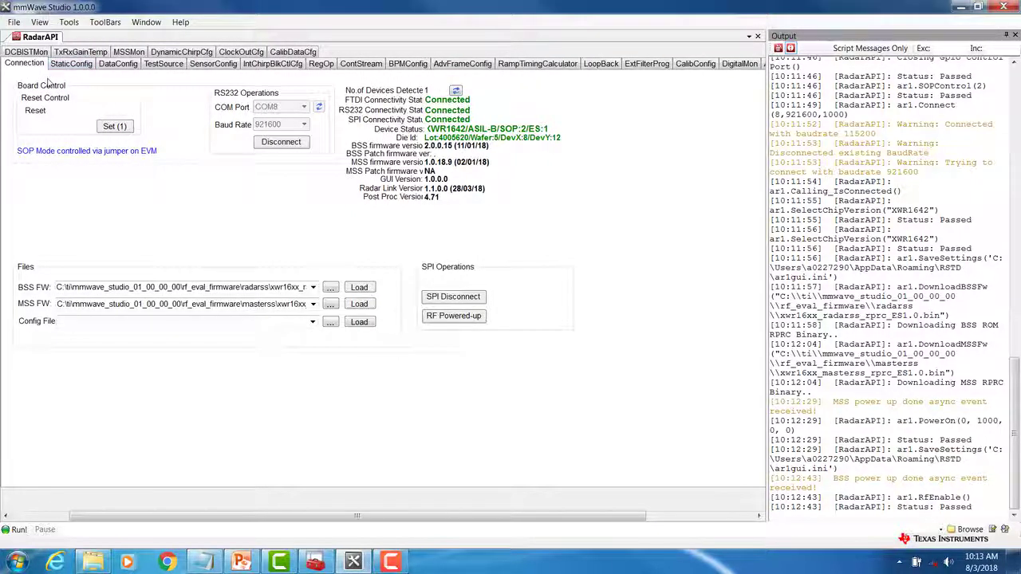
On StaticConfig, apply the ADC config and LP Mode settings, then run RF Init
{"action": "left_click", "coordinate": [76, 64]}
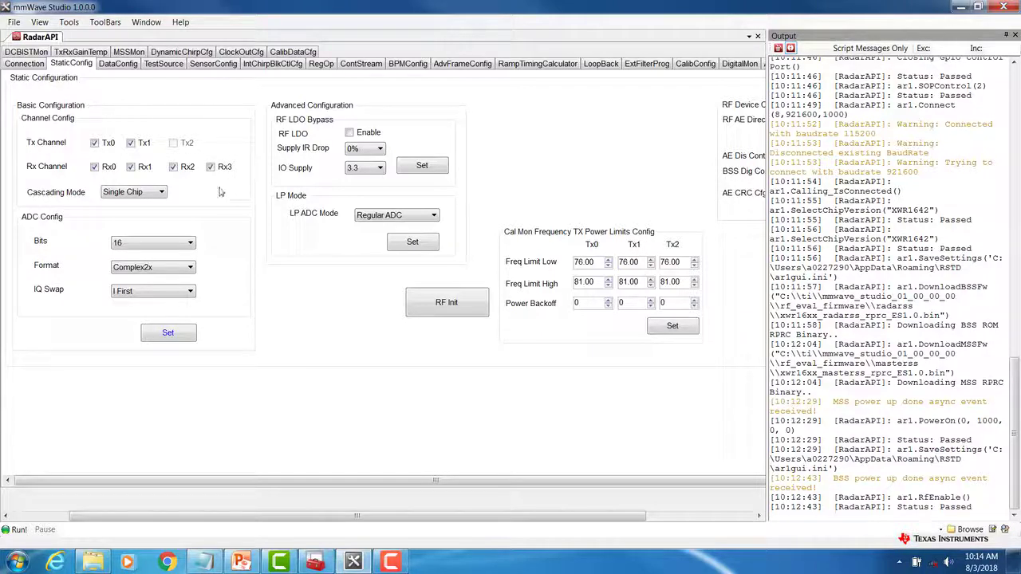
{"action": "left_click", "coordinate": [163, 337]}
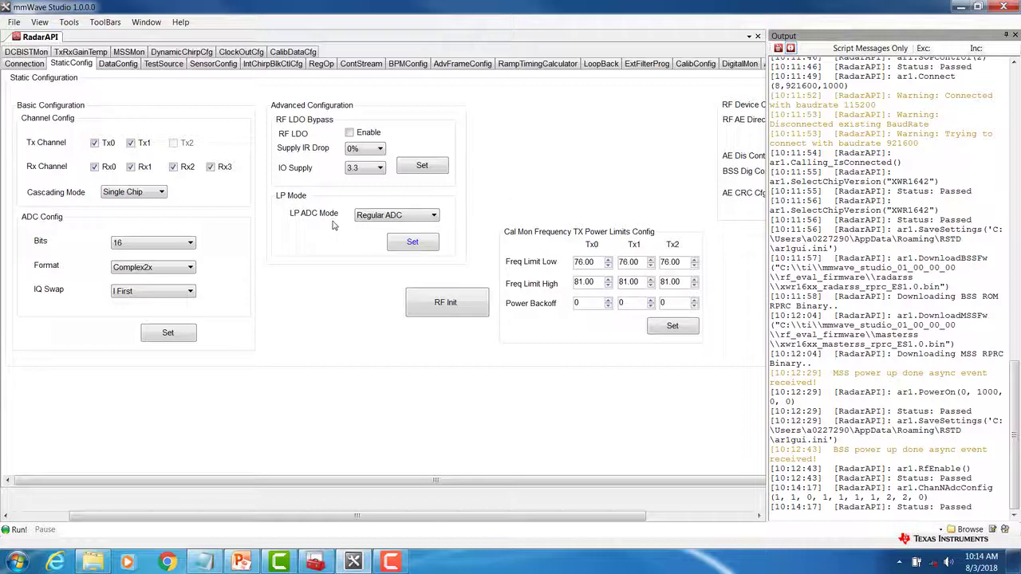
{"action": "left_click", "coordinate": [405, 243]}
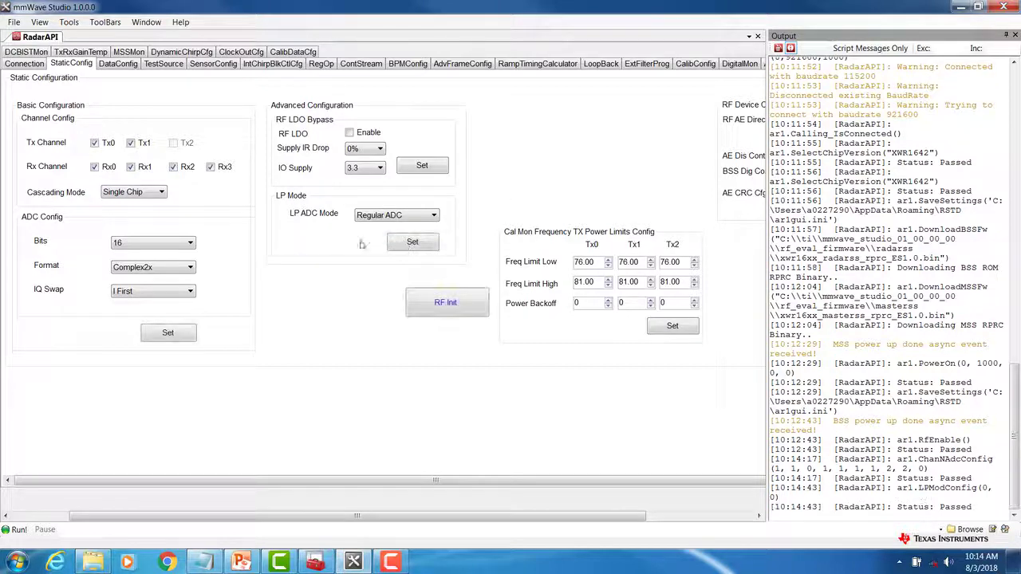
{"action": "left_click", "coordinate": [447, 306]}
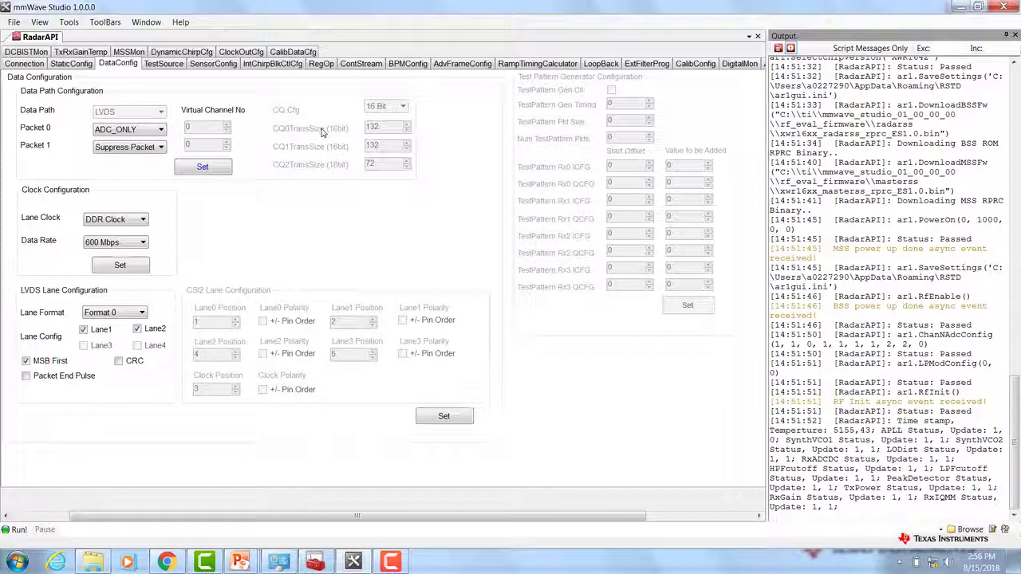
Set the Data Path, 600 Mbps DDR LVDS clock and two-lane LVDS configuration on DataConfig
{"action": "left_click", "coordinate": [201, 167]}
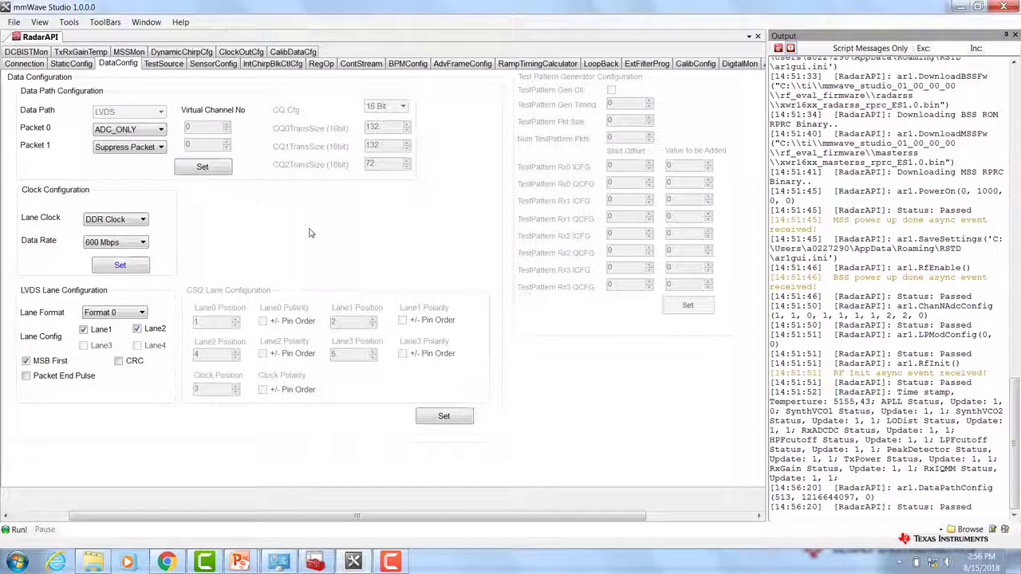
{"action": "left_click", "coordinate": [139, 264]}
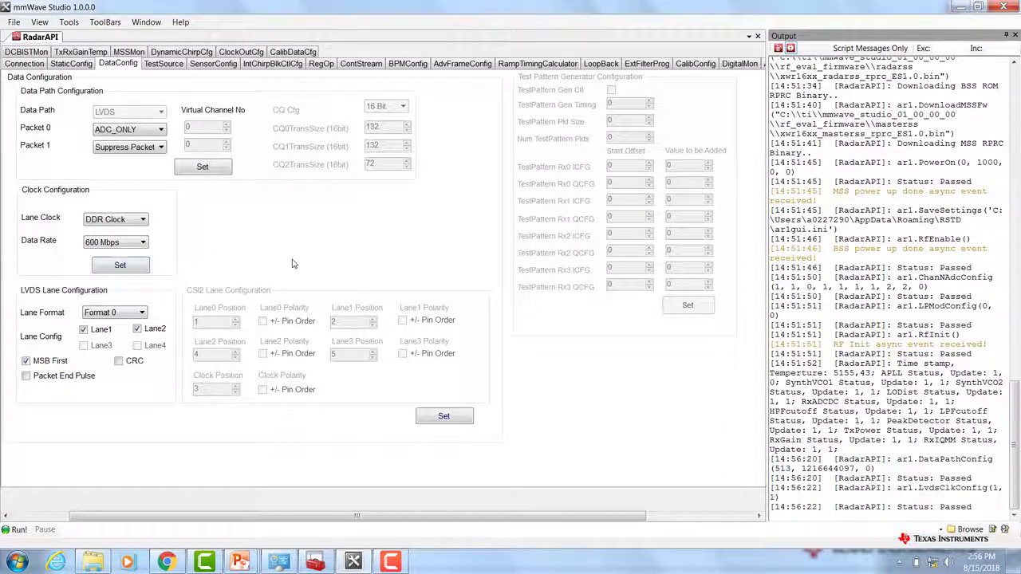
{"action": "left_click", "coordinate": [443, 417]}
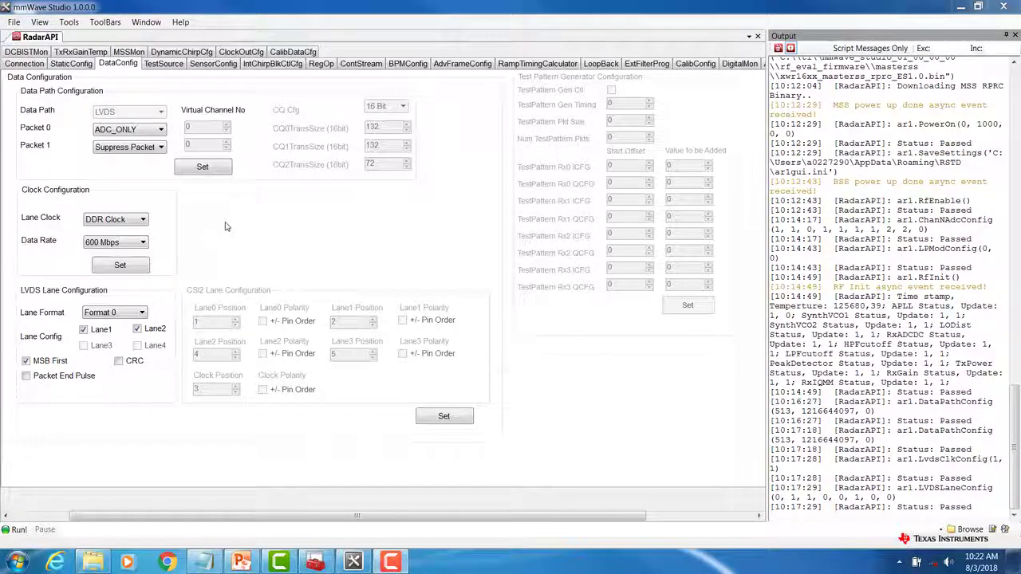
Set Profile Id 0 and apply the 77 GHz, 29.982 MHz/µs, 256-sample profile
{"action": "left_click", "coordinate": [214, 65]}
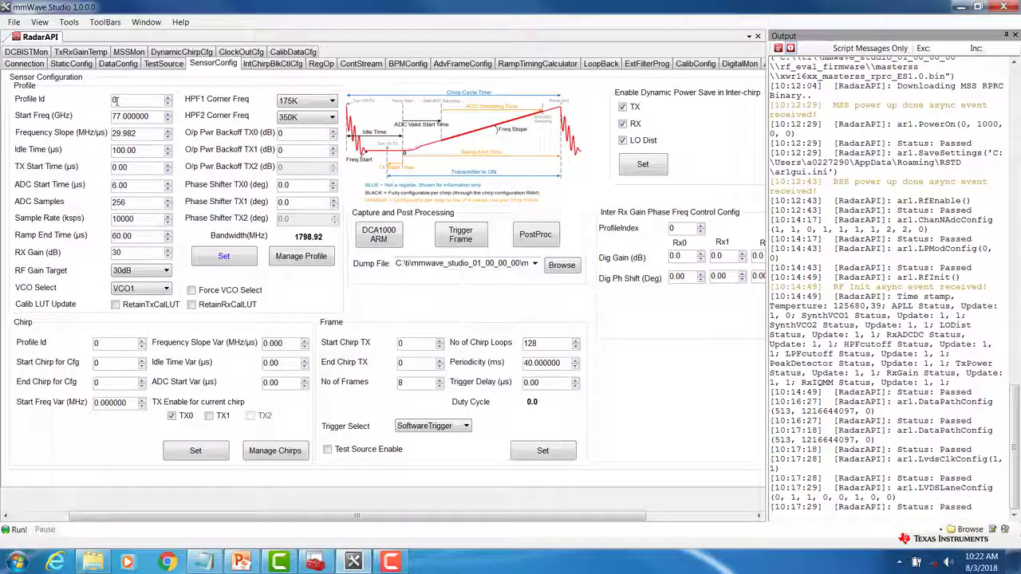
{"action": "left_click_drag", "start_coordinate": [122, 100], "coordinate": [96, 99]}
{"action": "type", "text": "0"}
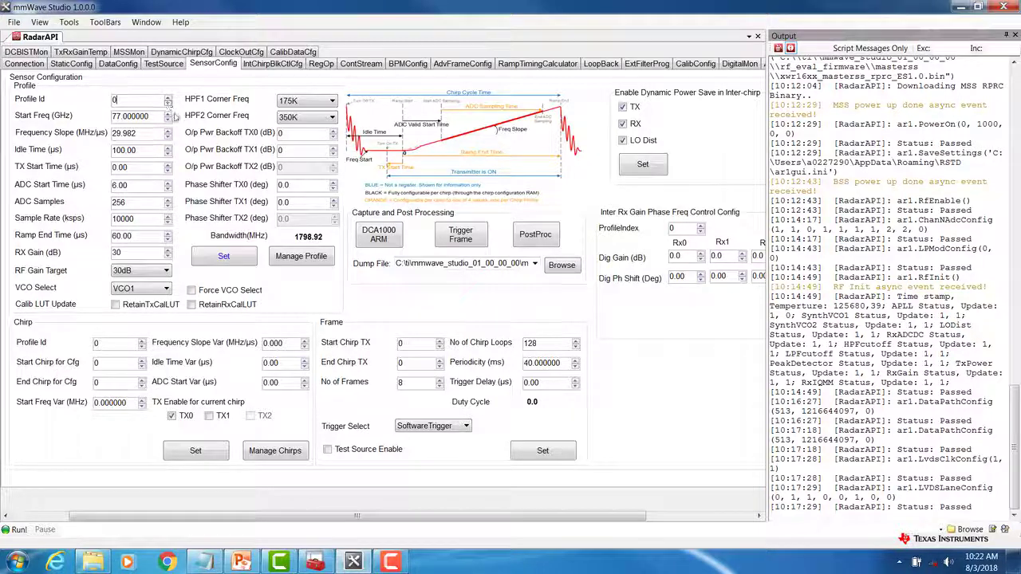
{"action": "left_click", "coordinate": [224, 257]}
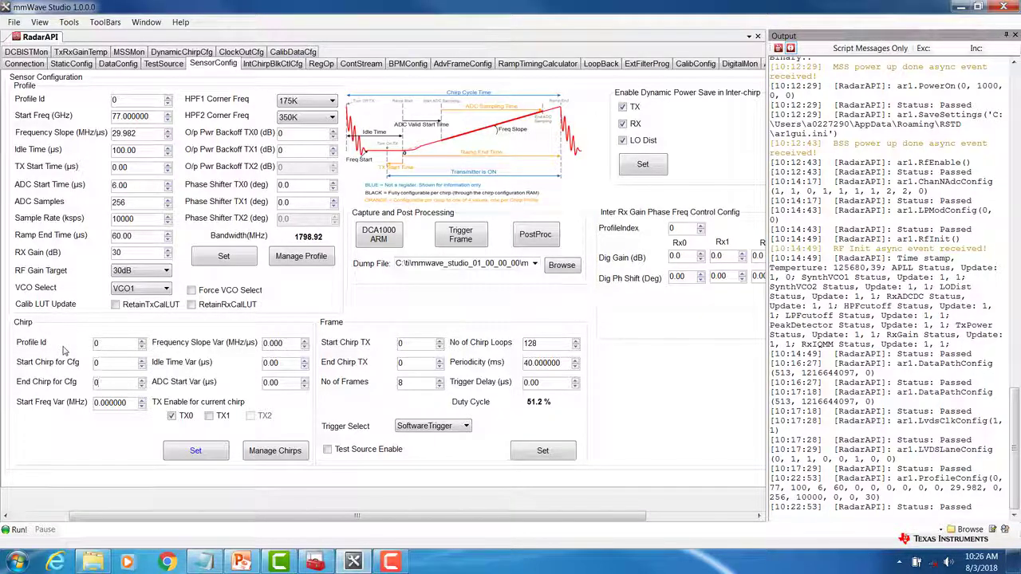
Enter the chirp fields (End Chirp 3, profile id 0) and apply the TX0 chirp configuration
{"action": "double_click", "coordinate": [90, 383]}
{"action": "type", "text": "3"}
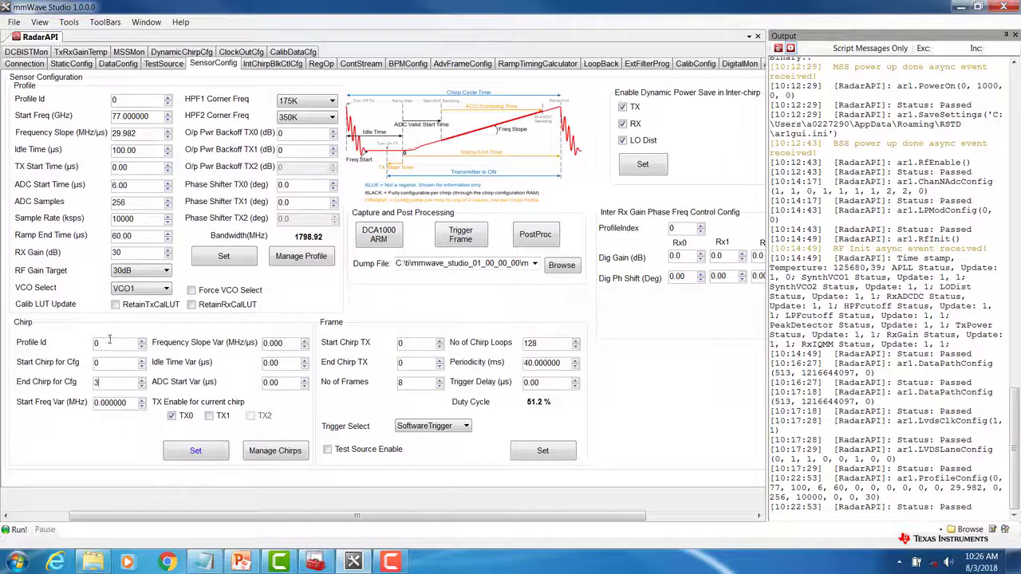
{"action": "left_click_drag", "start_coordinate": [120, 342], "coordinate": [79, 382]}
{"action": "type", "text": "1"}
{"action": "type", "text": "0"}
{"action": "type", "text": "4"}
{"action": "double_click", "coordinate": [97, 343]}
{"action": "type", "text": "0"}
{"action": "key", "text": "Tab"}
{"action": "left_click", "coordinate": [197, 451]}
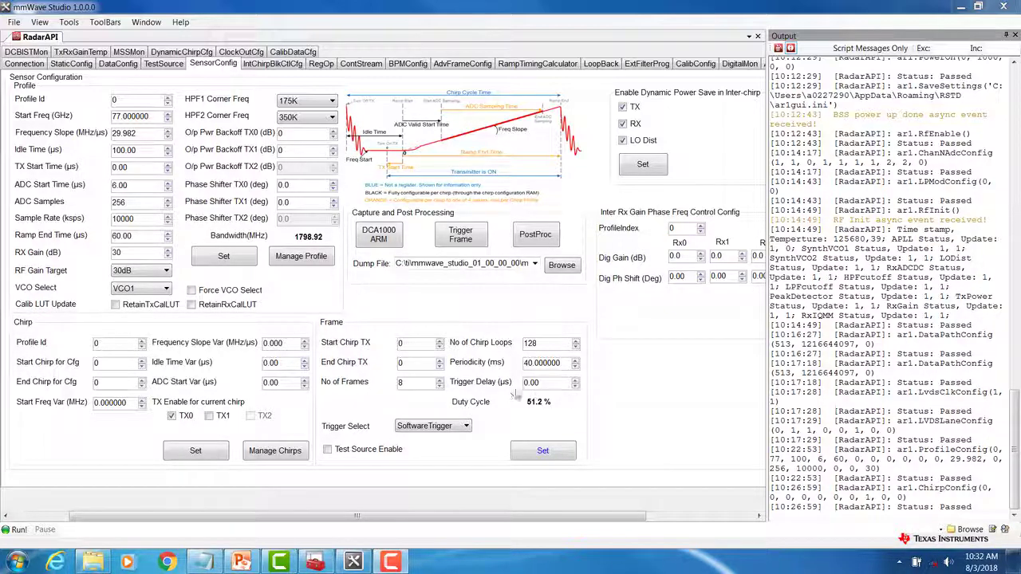
Keep SoftwareTrigger and apply the frame setup: 8 frames, 128 loops, 40 ms periodicity
{"action": "left_click", "coordinate": [458, 433]}
{"action": "left_click", "coordinate": [458, 432]}
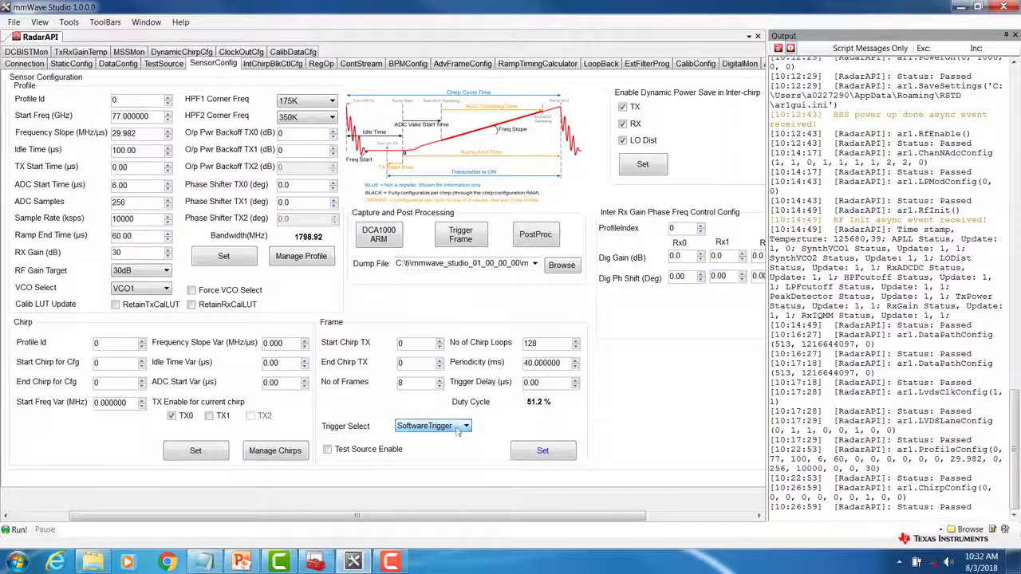
{"action": "left_click", "coordinate": [536, 453]}
{"action": "left_click", "coordinate": [538, 453]}
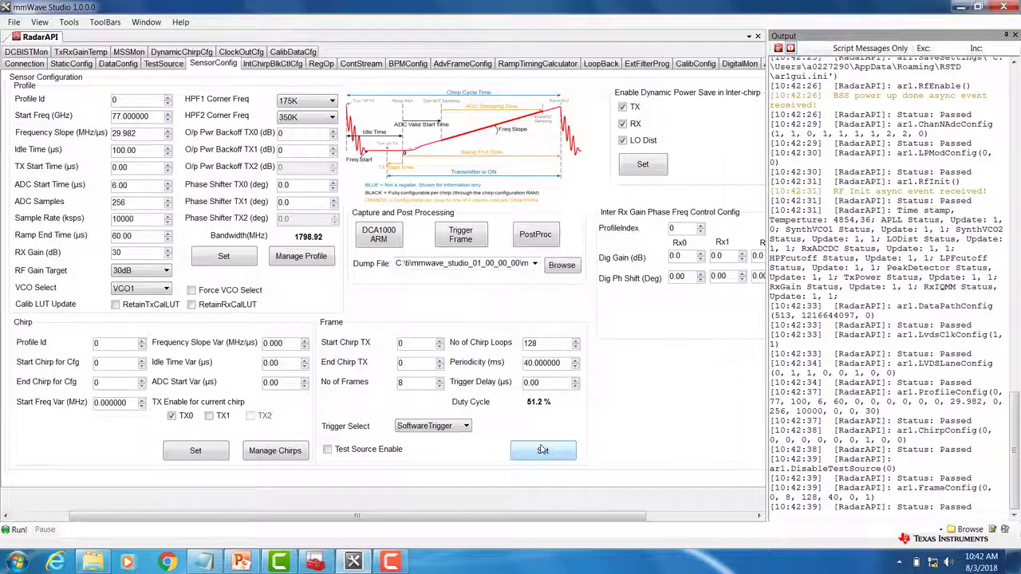
{"action": "left_click_drag", "start_coordinate": [357, 516], "coordinate": [300, 515]}
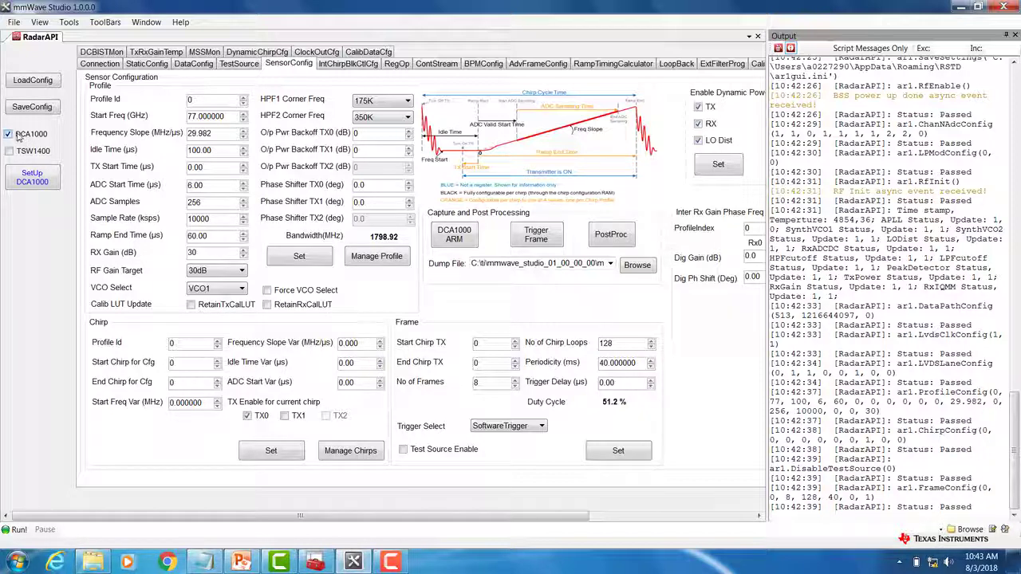
Connect, reset and configure the DCA1000 in the RFDataCaptureCard dialog, then close it
{"action": "left_click", "coordinate": [32, 177]}
{"action": "left_click_drag", "start_coordinate": [217, 103], "coordinate": [424, 99]}
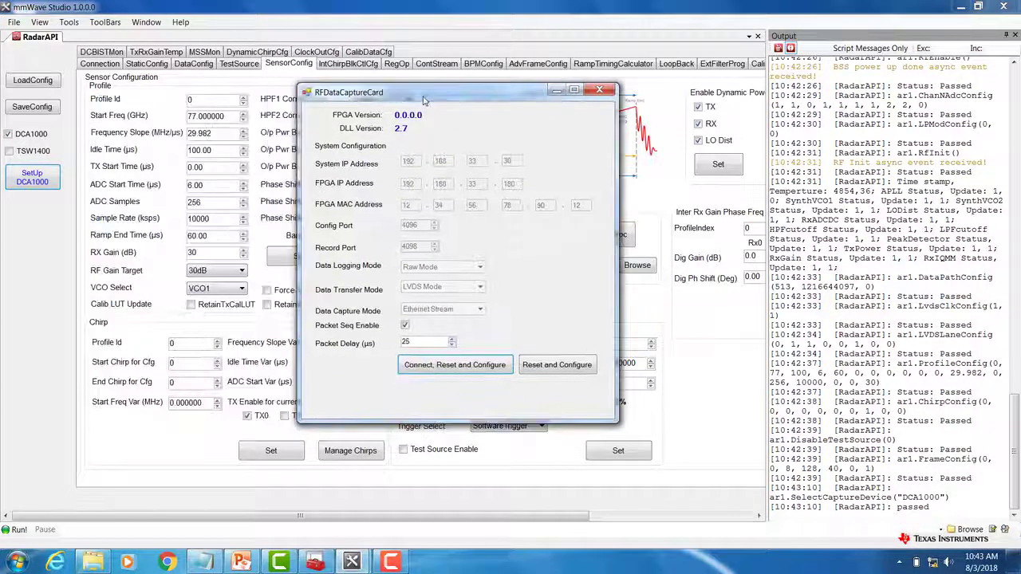
{"action": "left_click", "coordinate": [460, 371]}
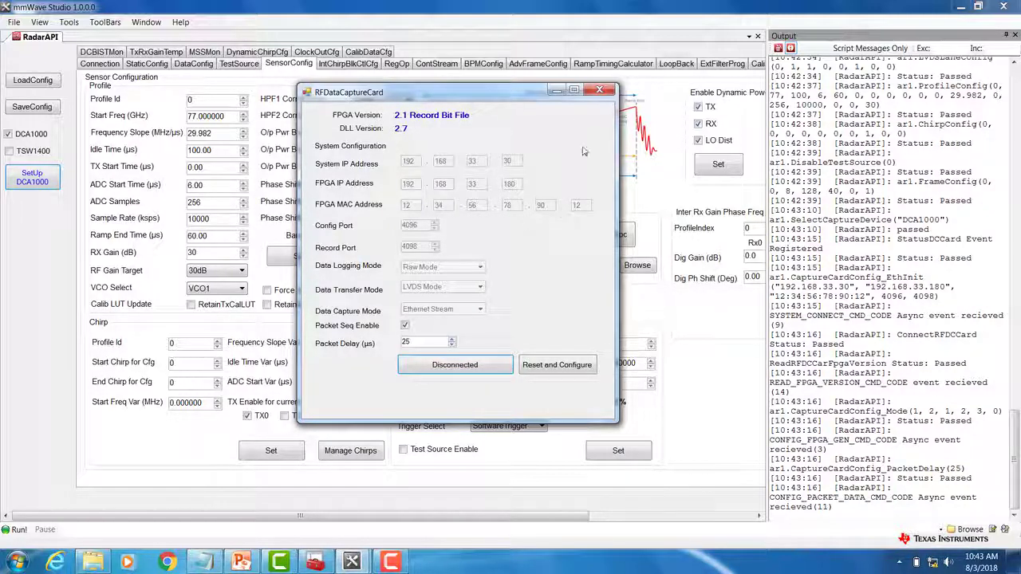
{"action": "left_click", "coordinate": [601, 91]}
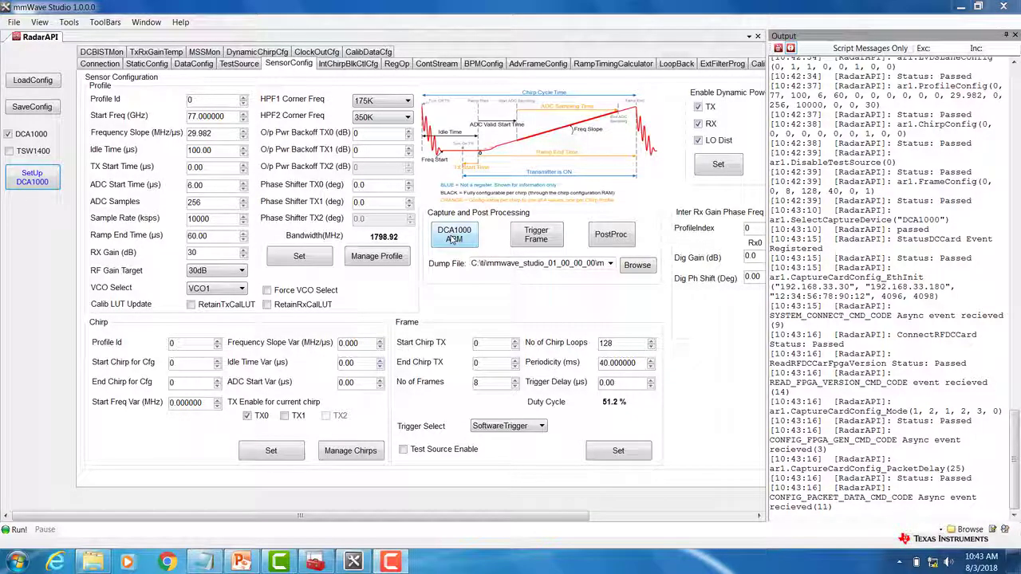
Arm the DCA1000, trigger the eight frames into adc_data.bin, and run PostProc on the capture
{"action": "left_click", "coordinate": [453, 236]}
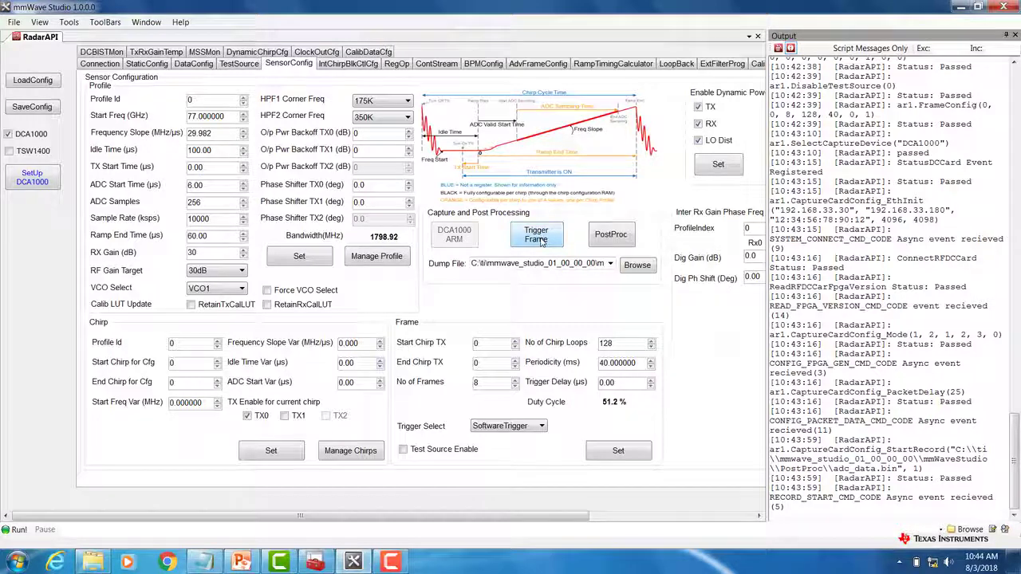
{"action": "left_click", "coordinate": [539, 237]}
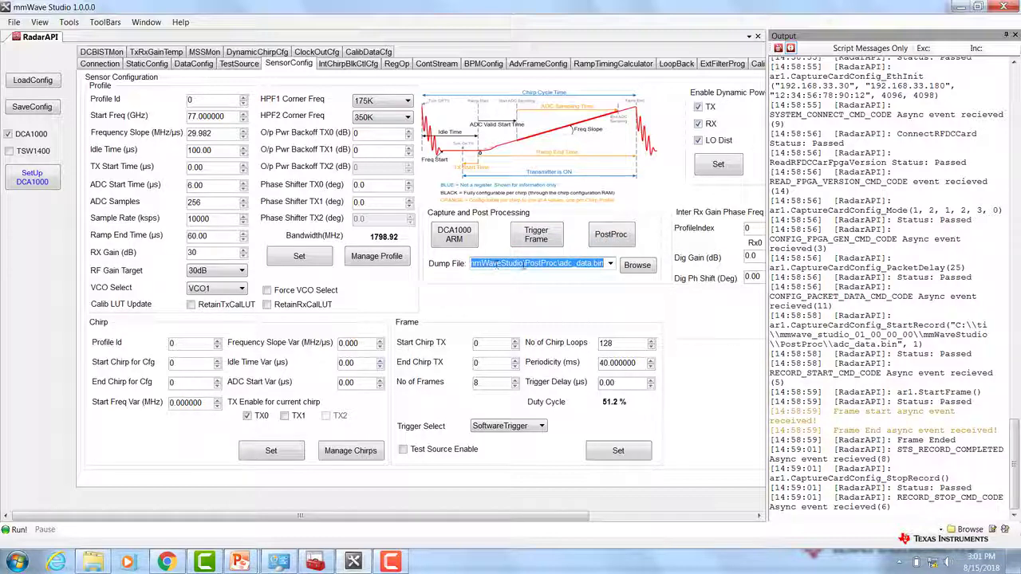
{"action": "left_click", "coordinate": [612, 237]}
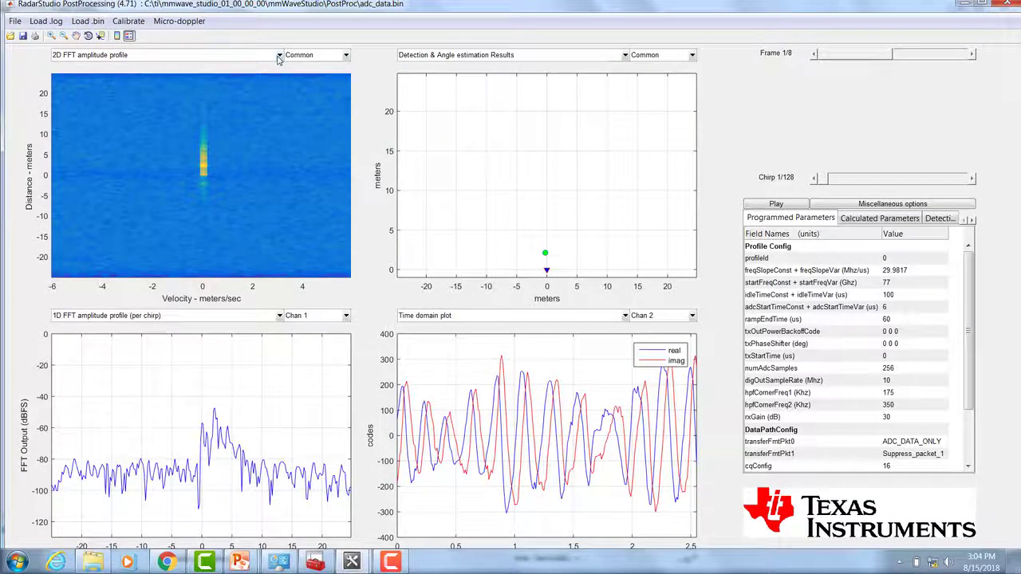
Keep the 2D FFT amplitude profile plot and play the capture through all 8 frames
{"action": "left_click", "coordinate": [279, 56]}
{"action": "left_click", "coordinate": [90, 67]}
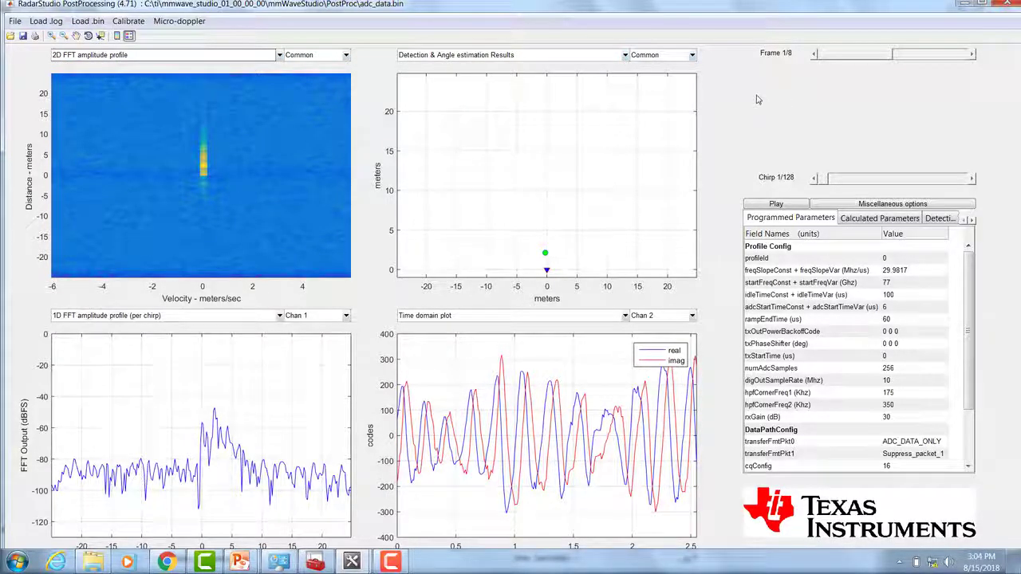
{"action": "left_click", "coordinate": [773, 205]}
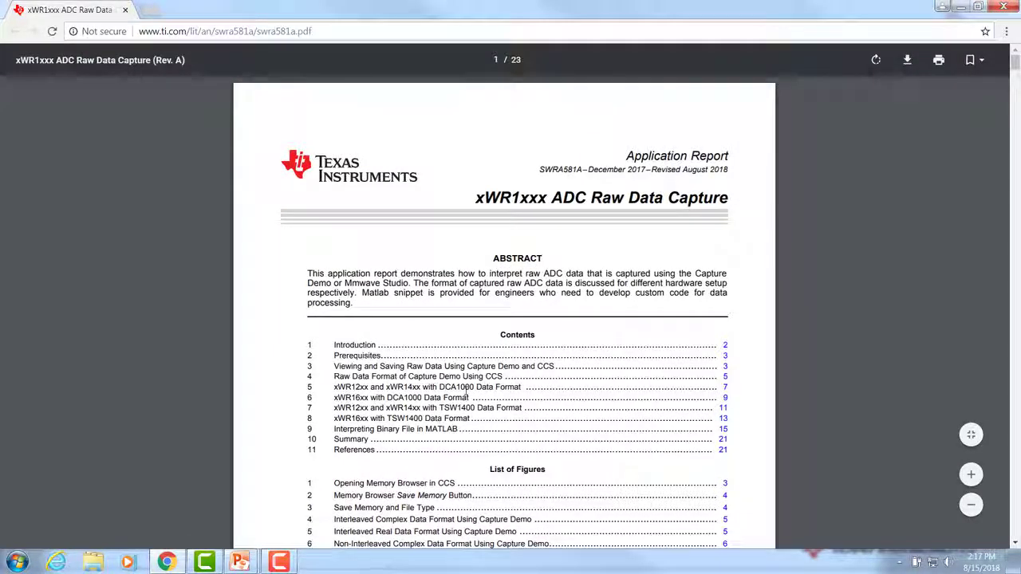
Jump to section 5 on the DCA1000 data format, then scroll back to the contents page
{"action": "left_click", "coordinate": [725, 387]}
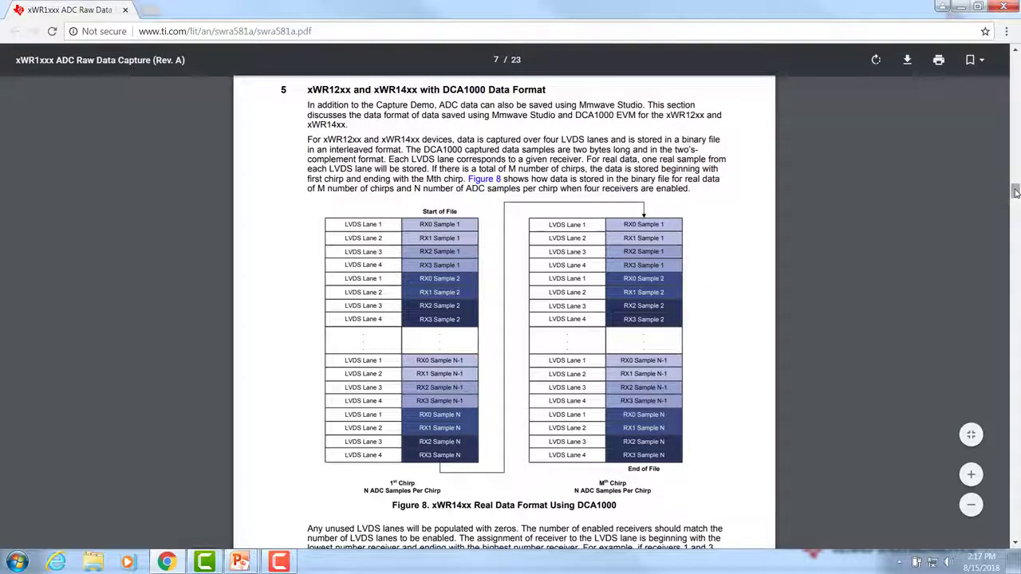
{"action": "left_click_drag", "start_coordinate": [1015, 192], "coordinate": [1017, 57]}
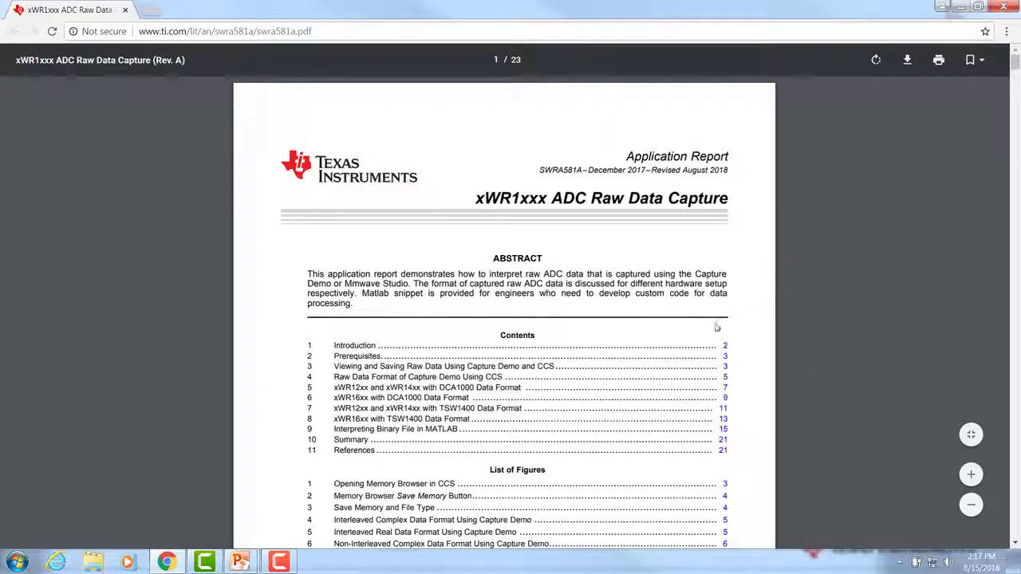
Go to page 15, section 9 on interpreting the binary file in MATLAB
{"action": "left_click", "coordinate": [722, 433]}
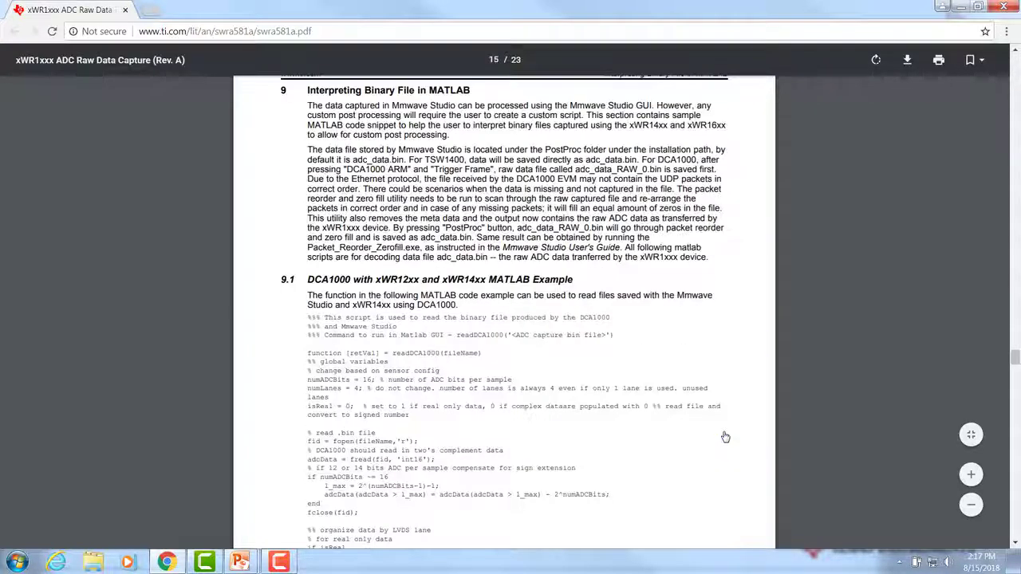